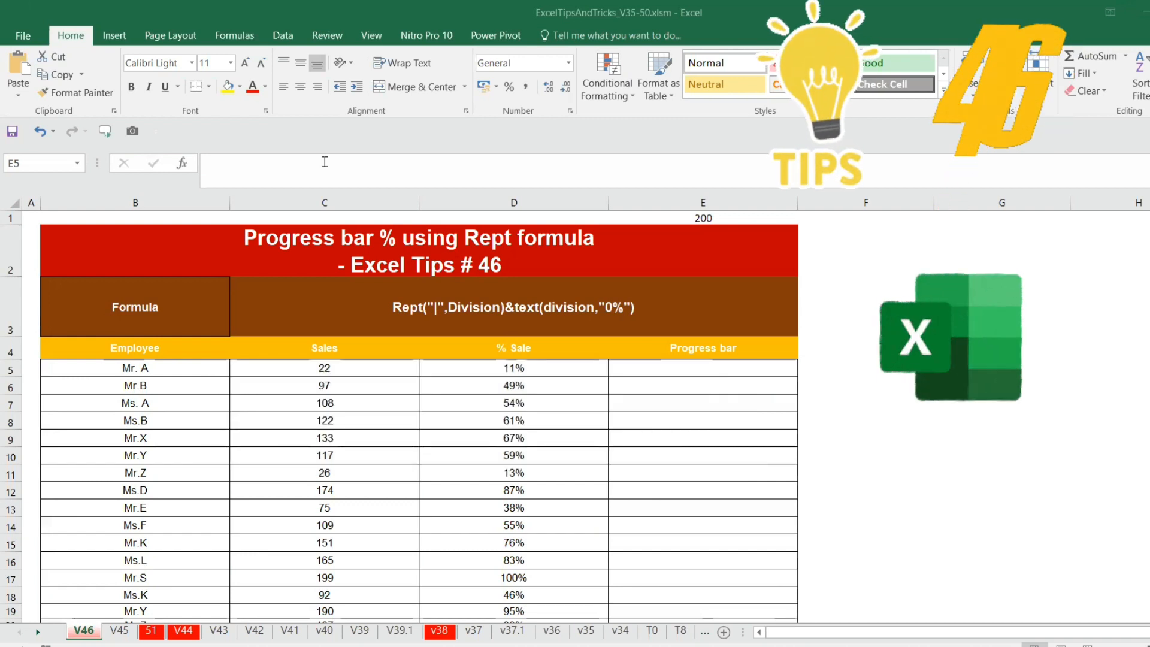
Start a REPT formula in cell E5 with "|" as the text to repeat.
click(664, 366)
text(=re[)
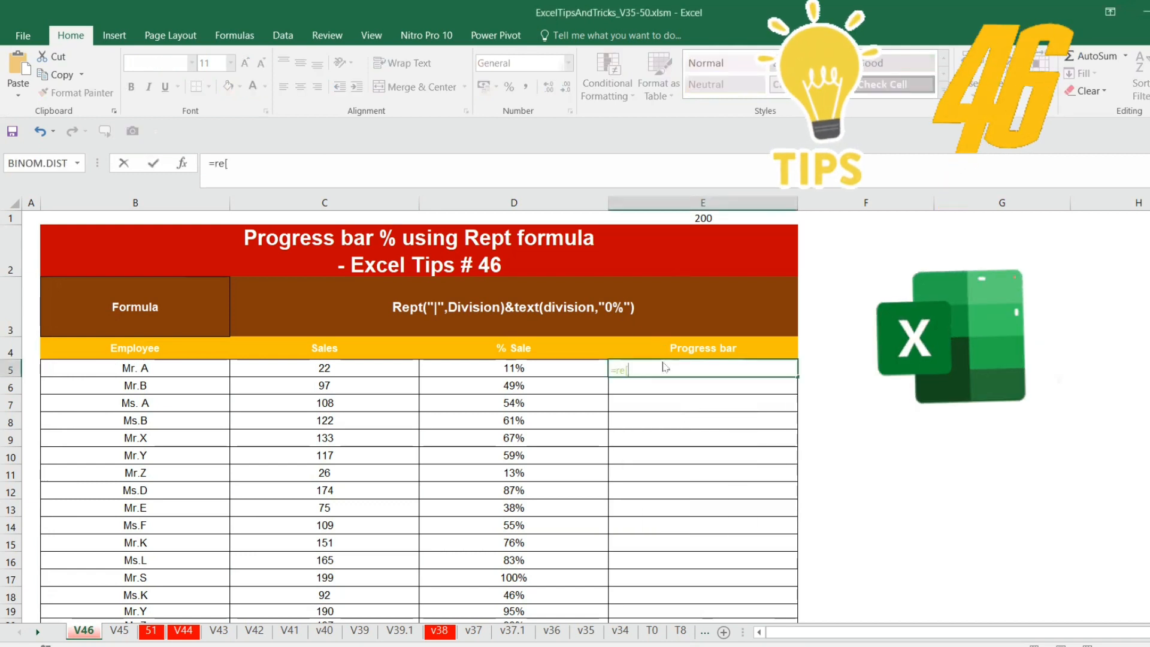
key(Tab)
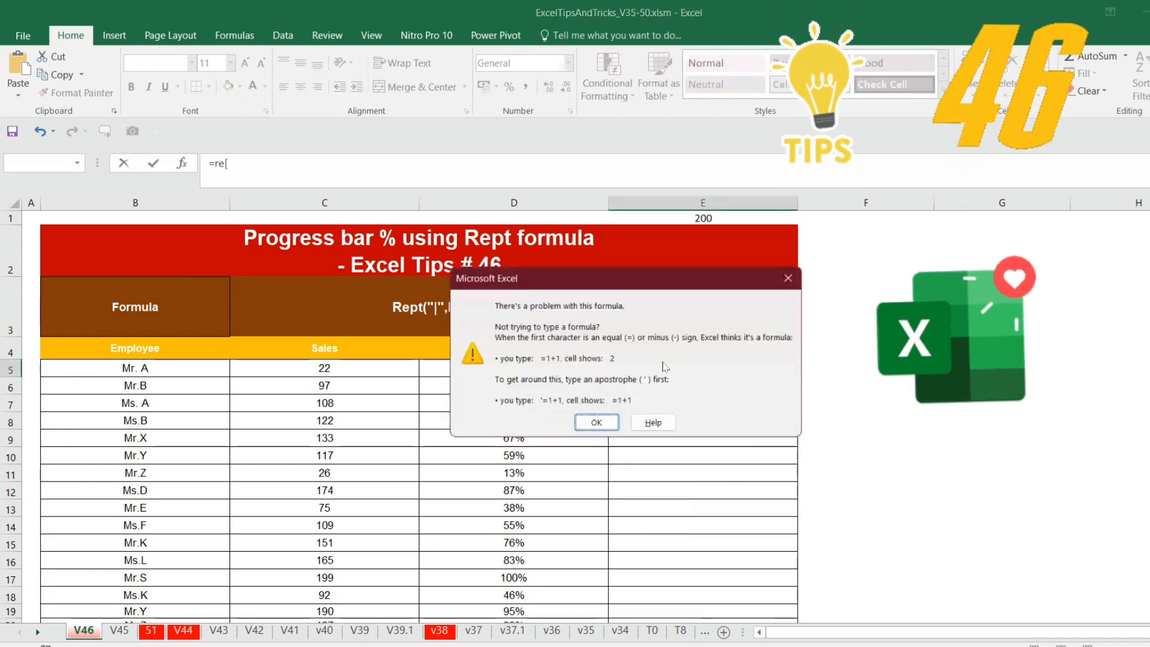
key(Return)
key(BackSpace)
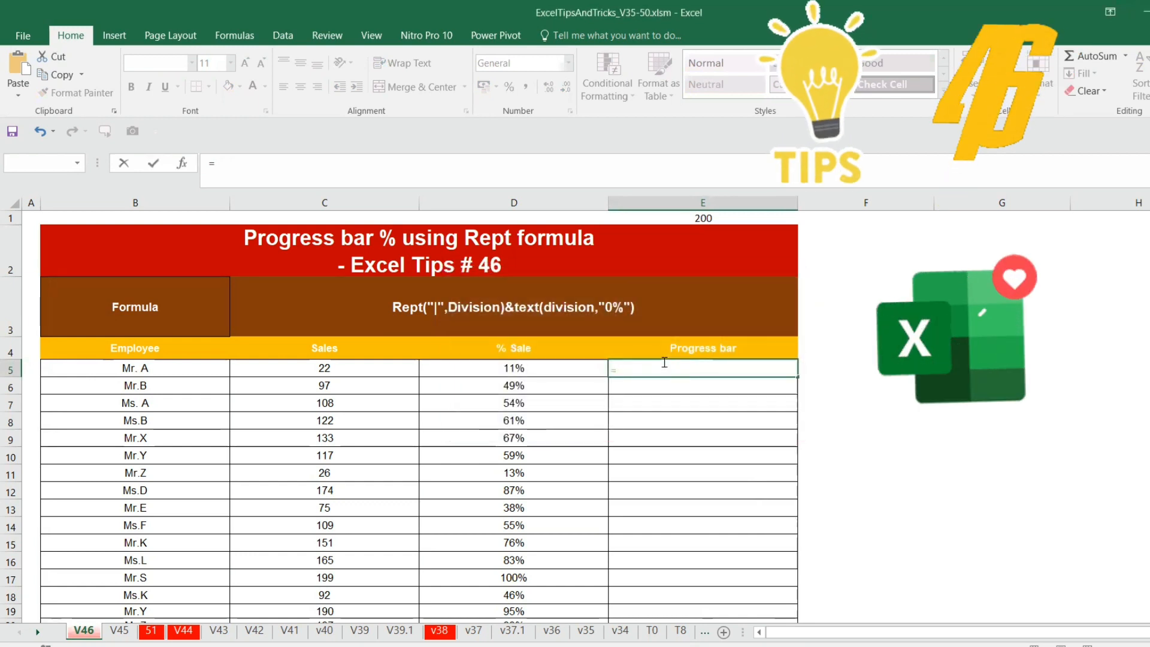
text(rep)
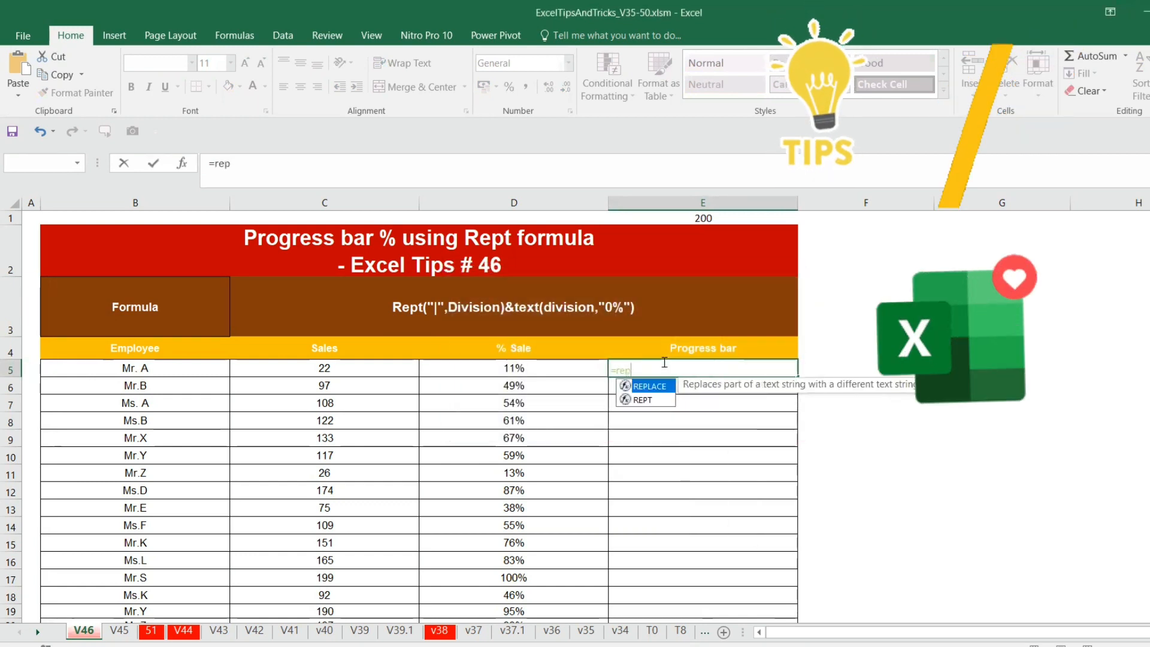
key(Down)
key(Tab)
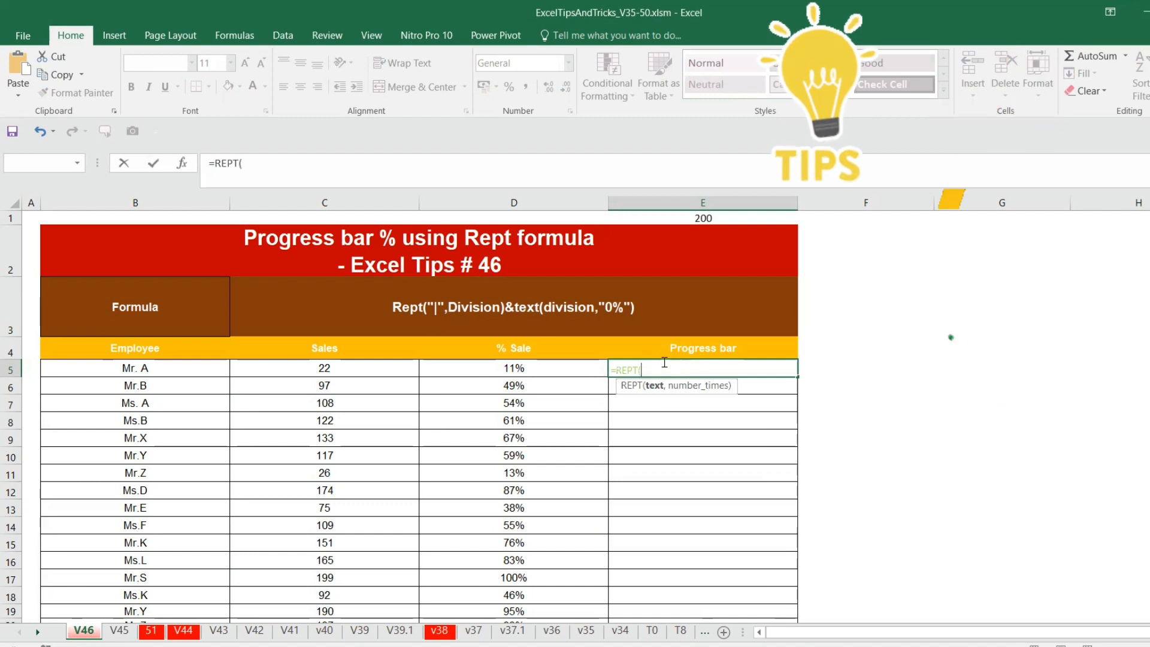
text(")
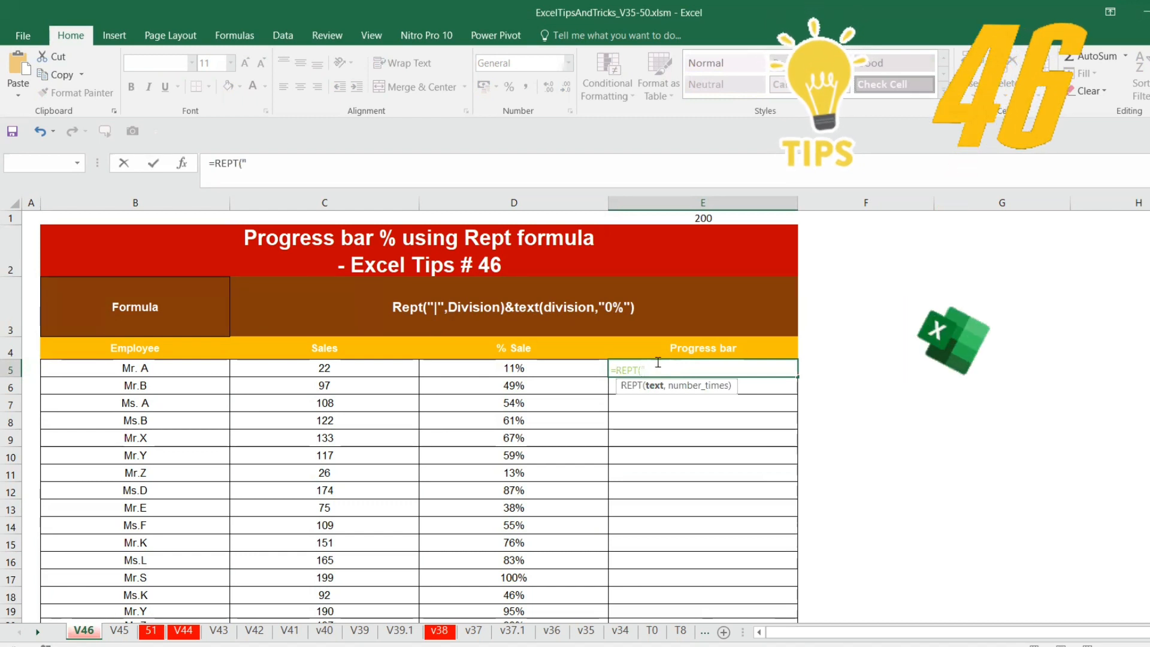
text(|)
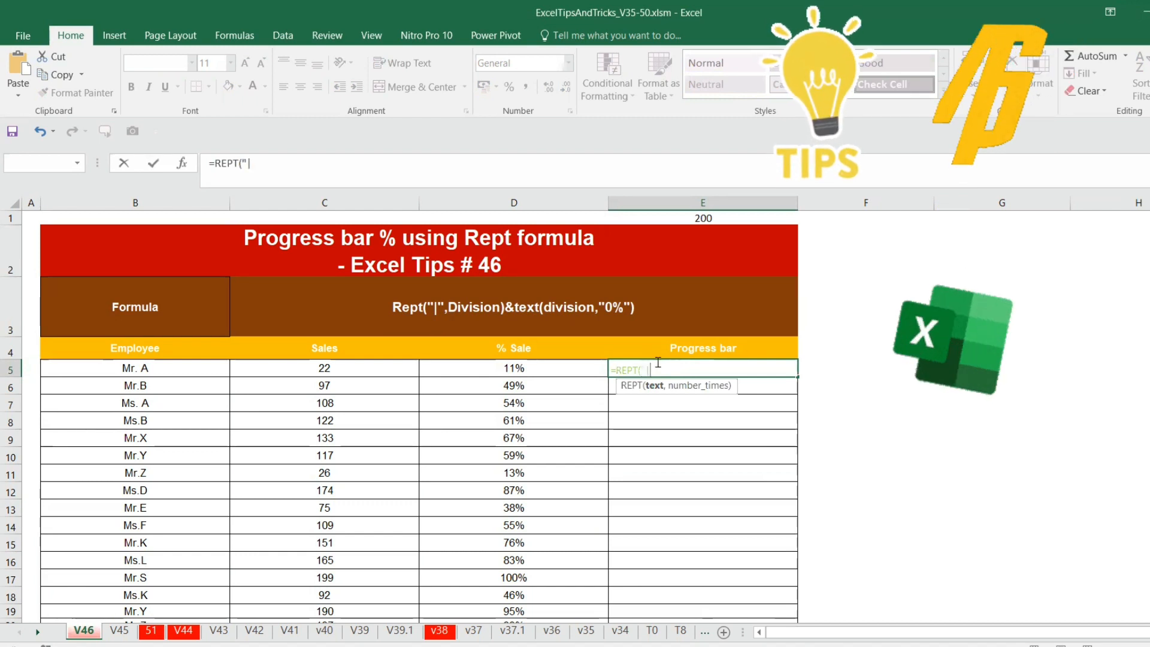
text(")
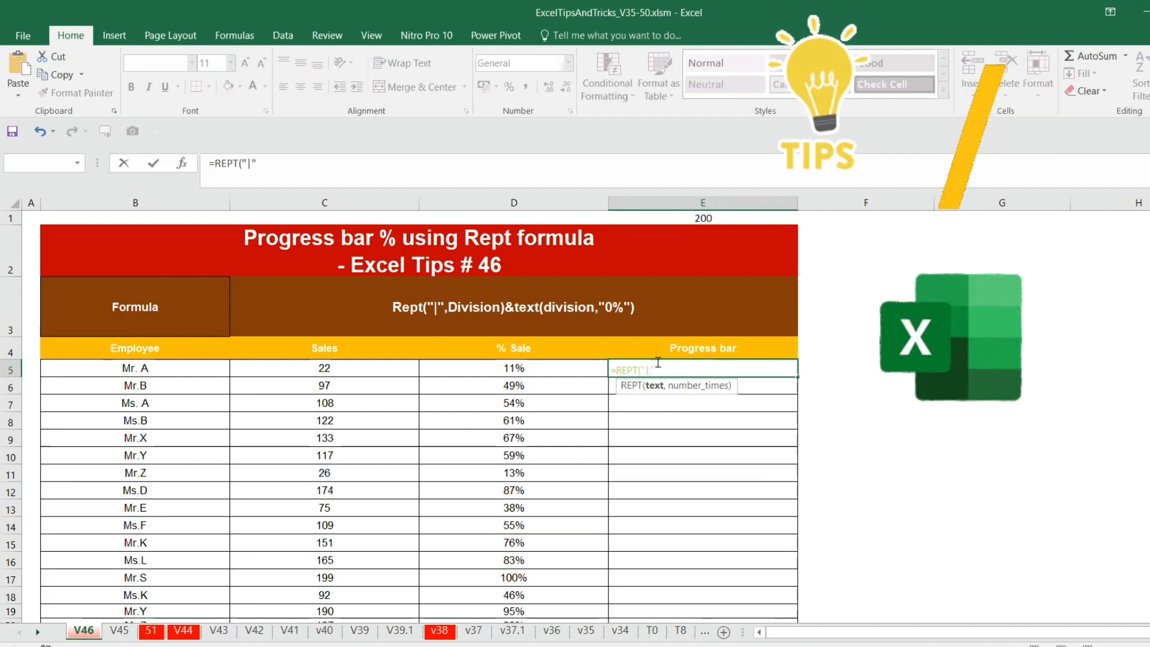
Complete the E5 formula with C5/$E$1*100 as the number of repetitions, using an absolute reference to E1.
text(,)
click(390, 368)
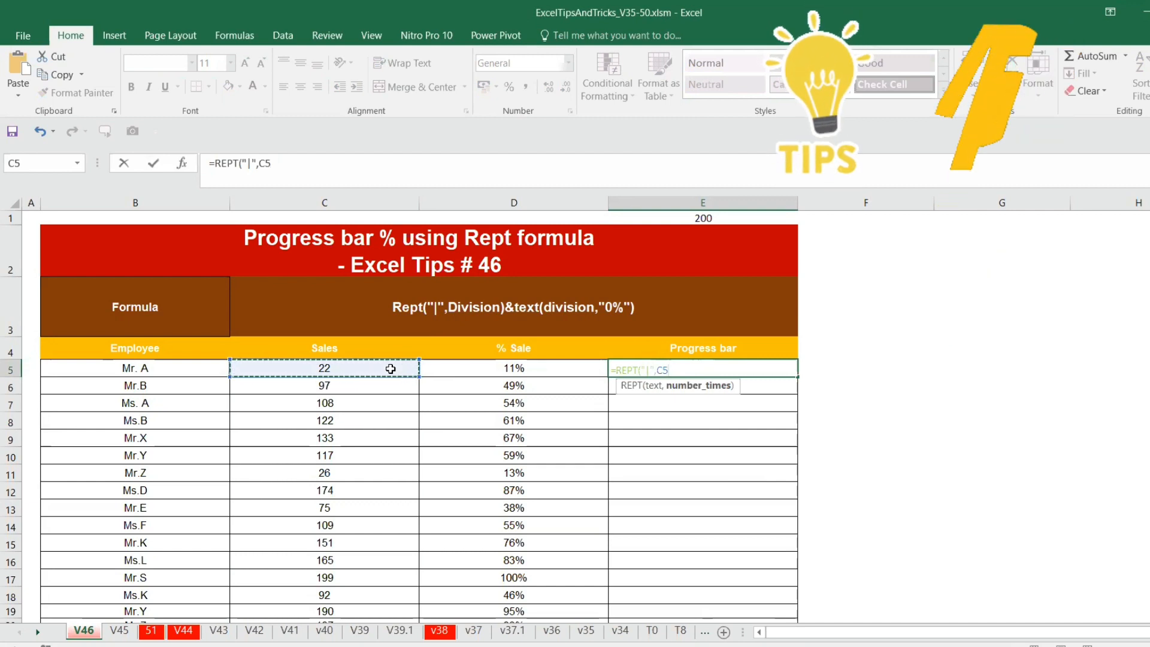
text(/)
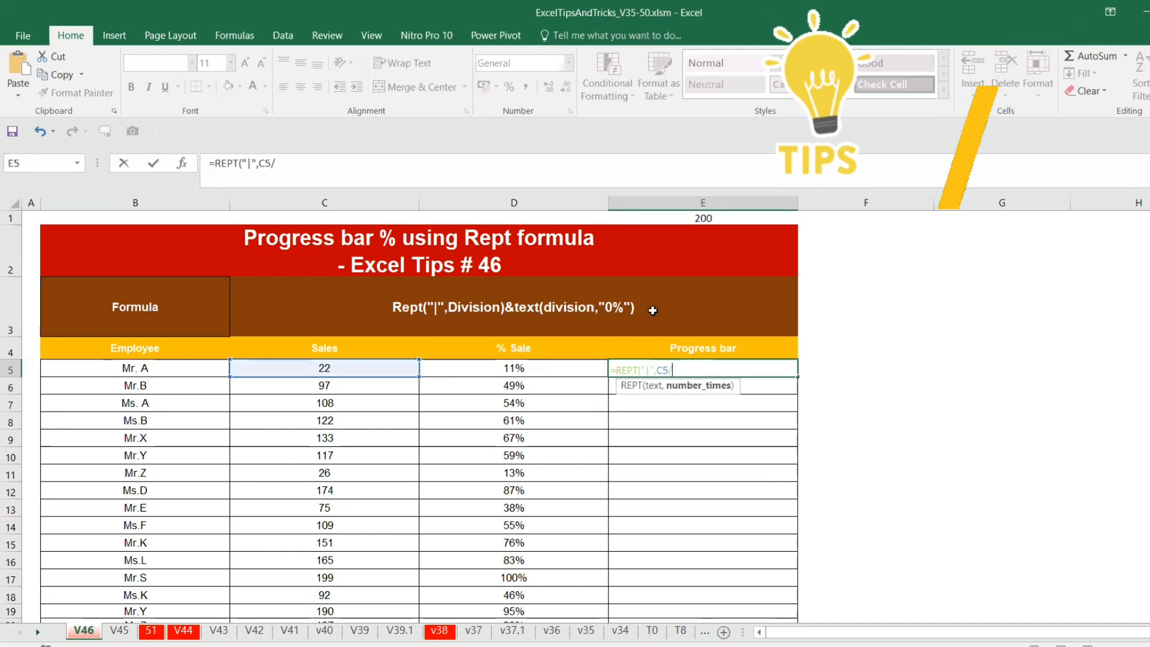
click(672, 218)
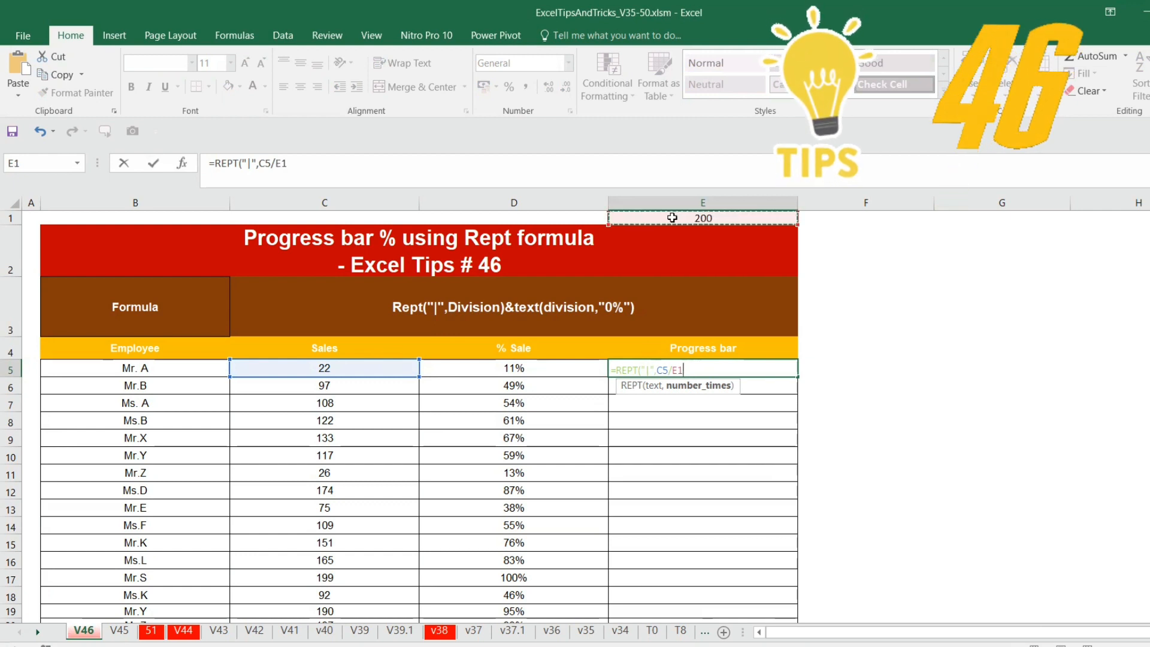
key(F4)
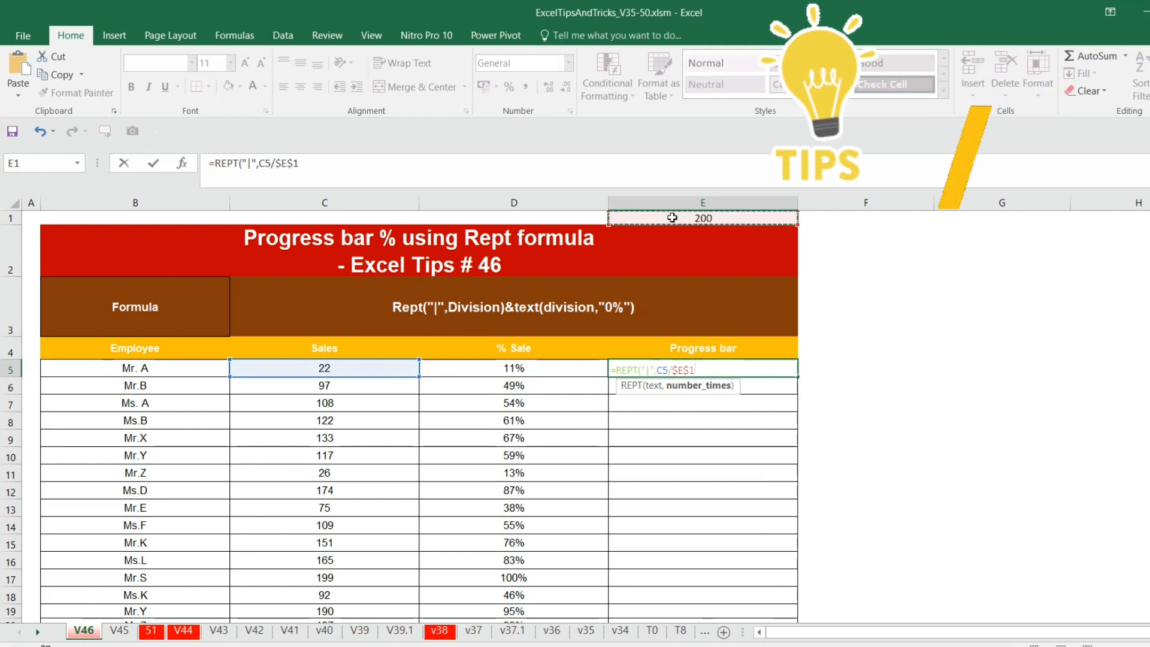
text(*)
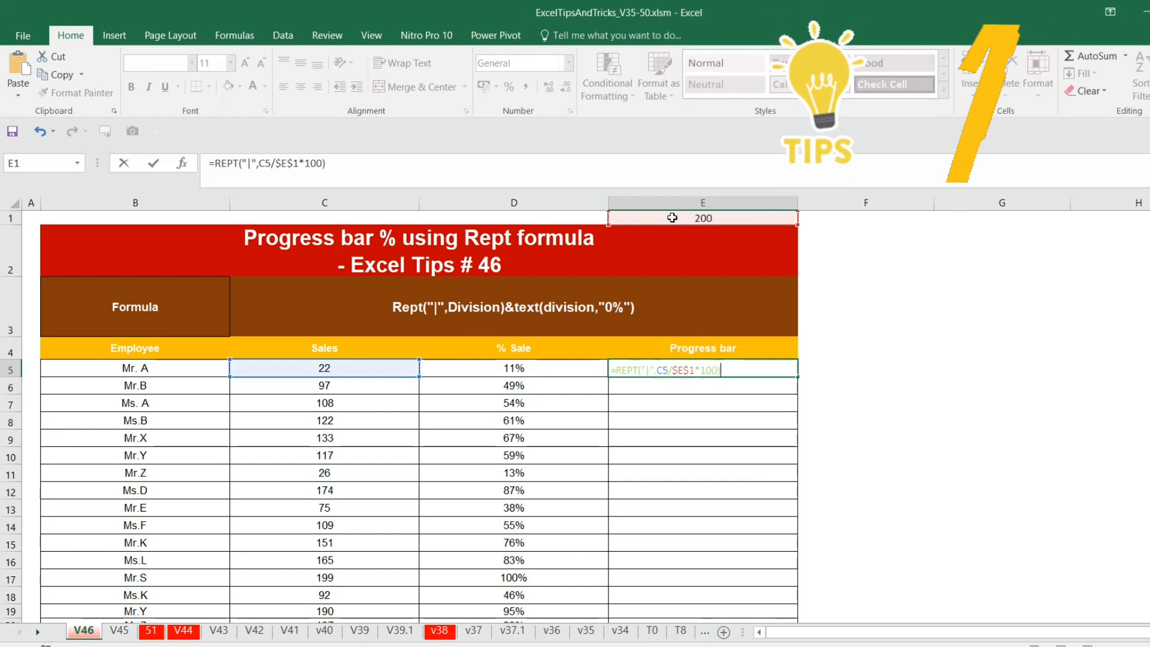
key(Return)
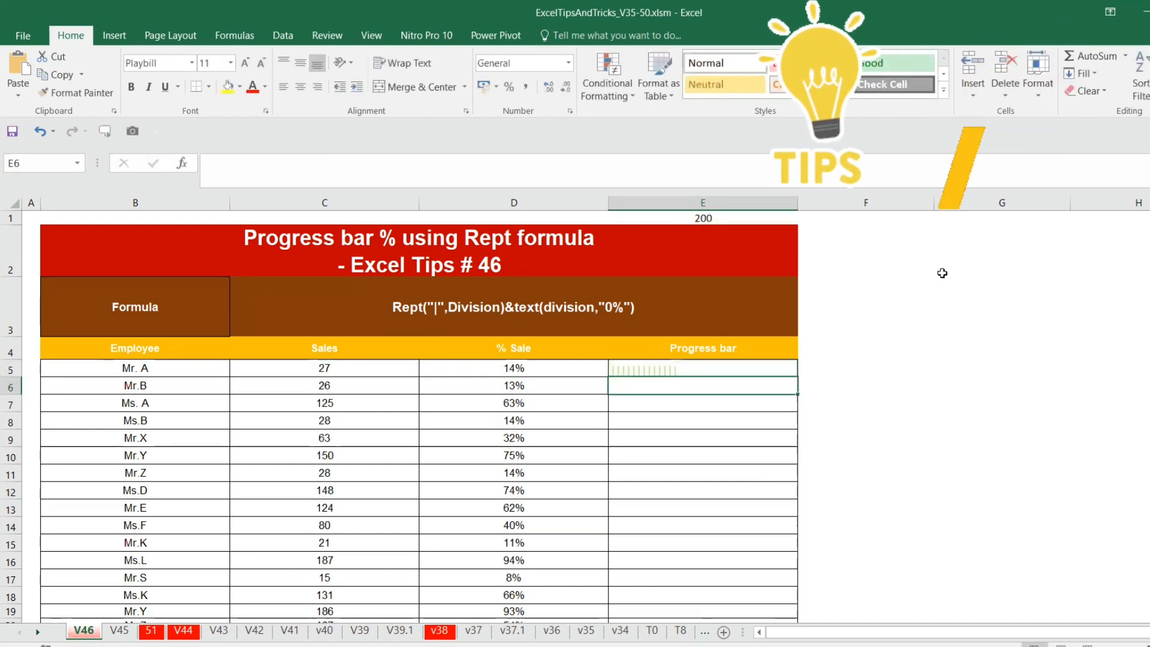
Append &TEXT(C5/$E$1,"0%") to the REPT formula in E5 to add a percentage label after the bar.
click(748, 362)
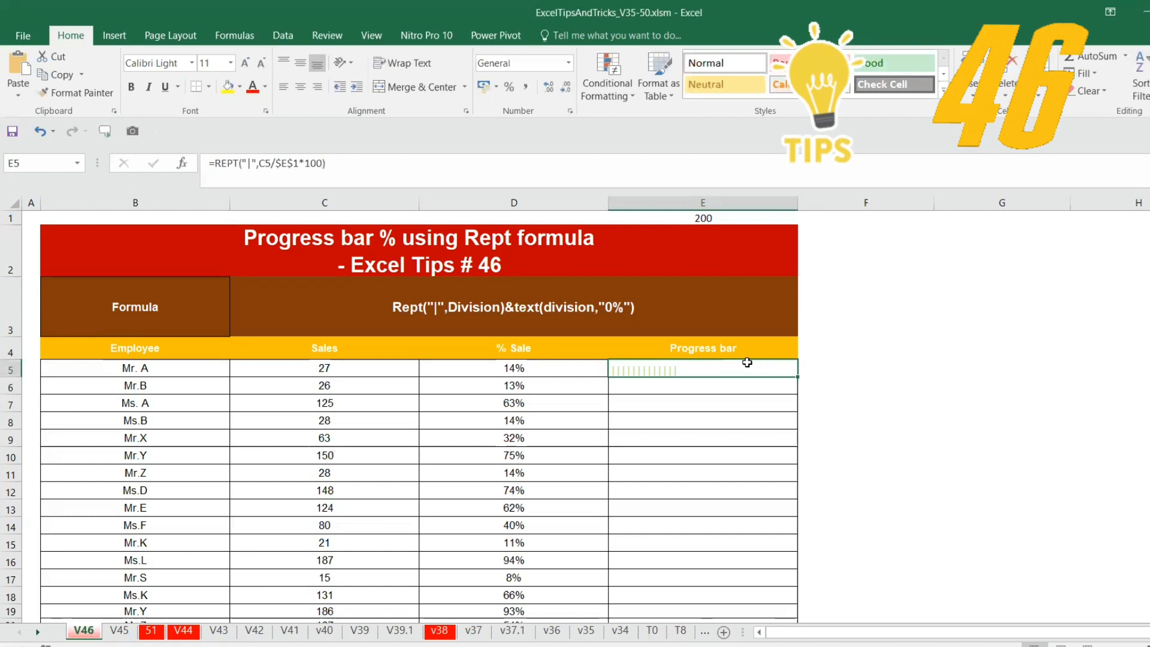
click(513, 180)
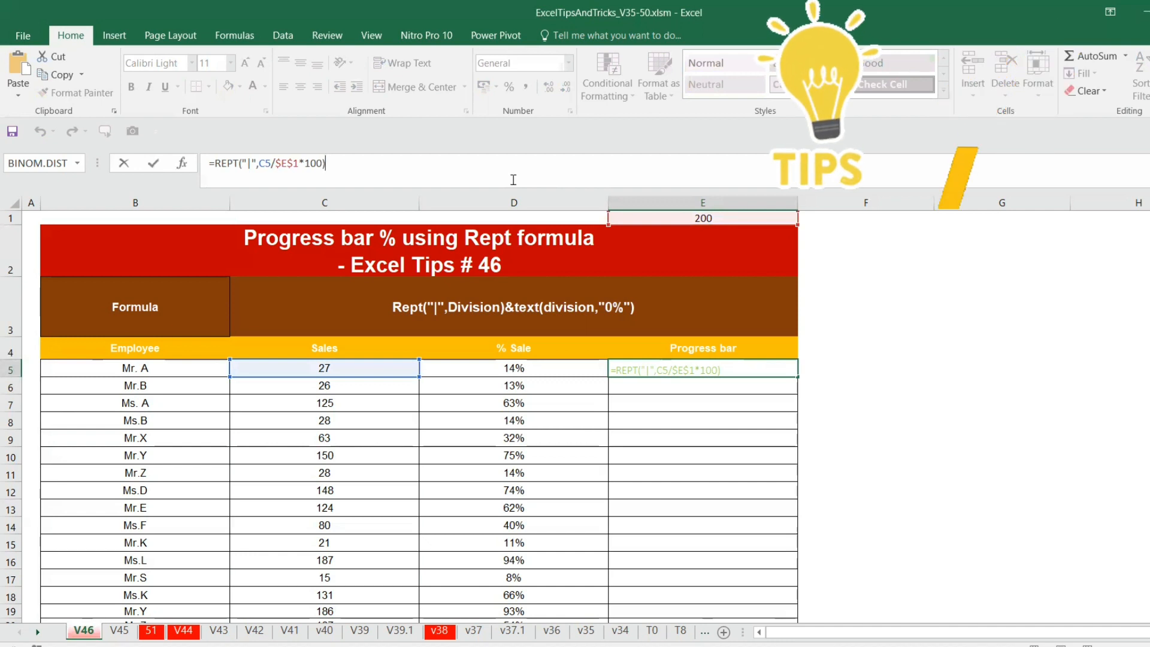
text(&text)
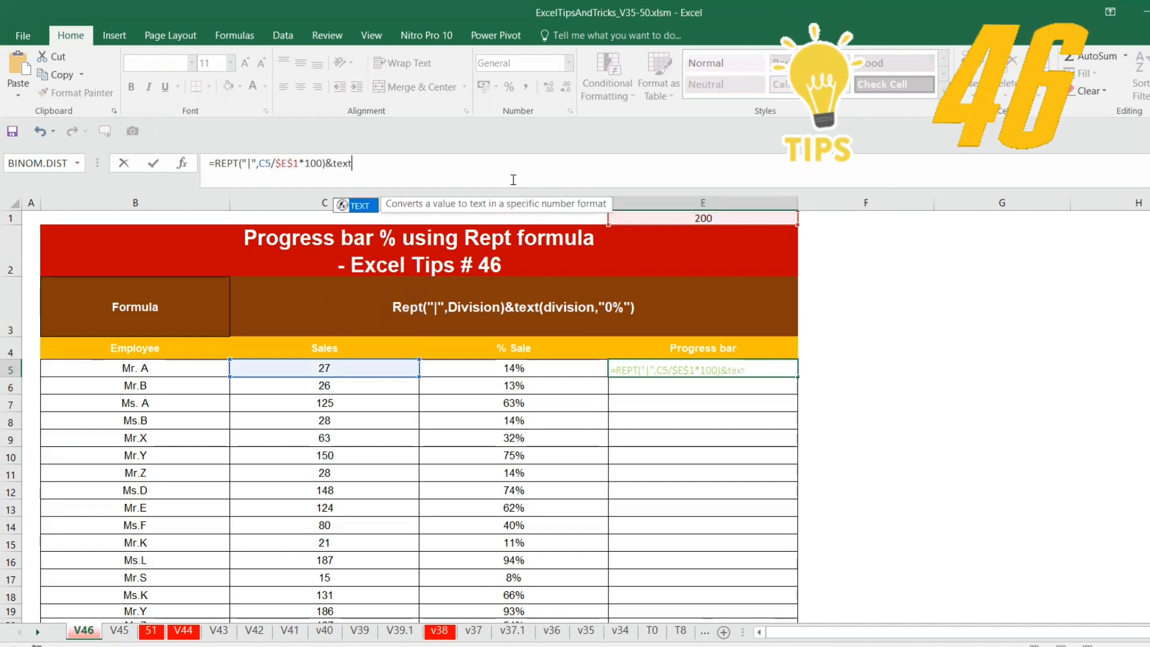
key(Tab)
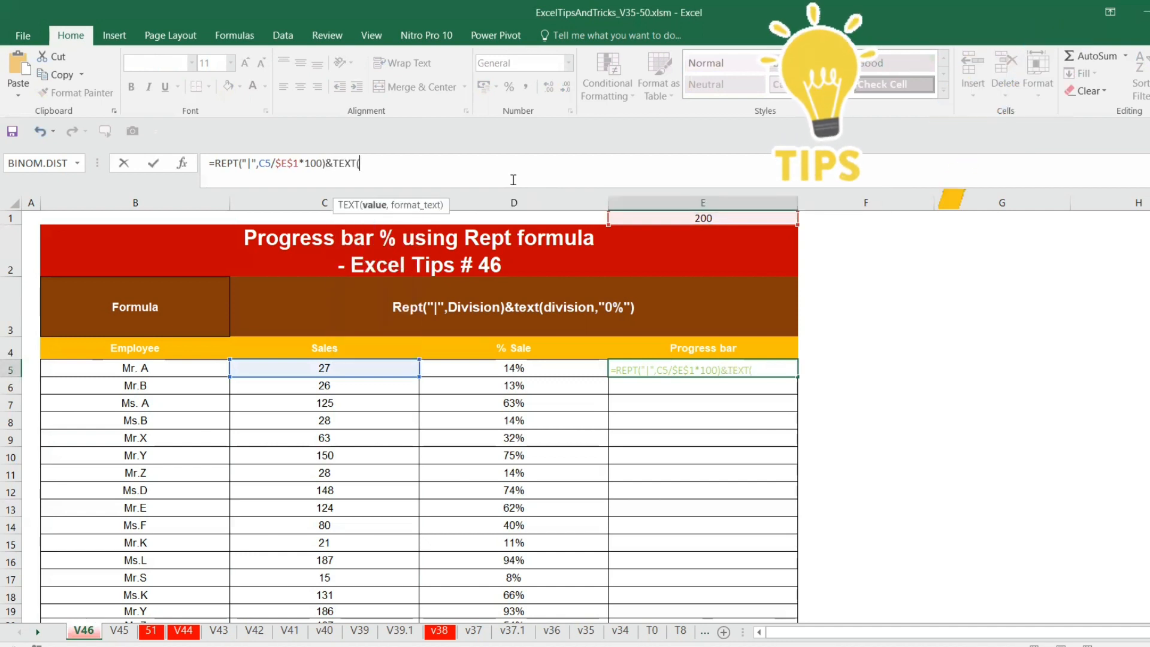
click(376, 368)
text(/)
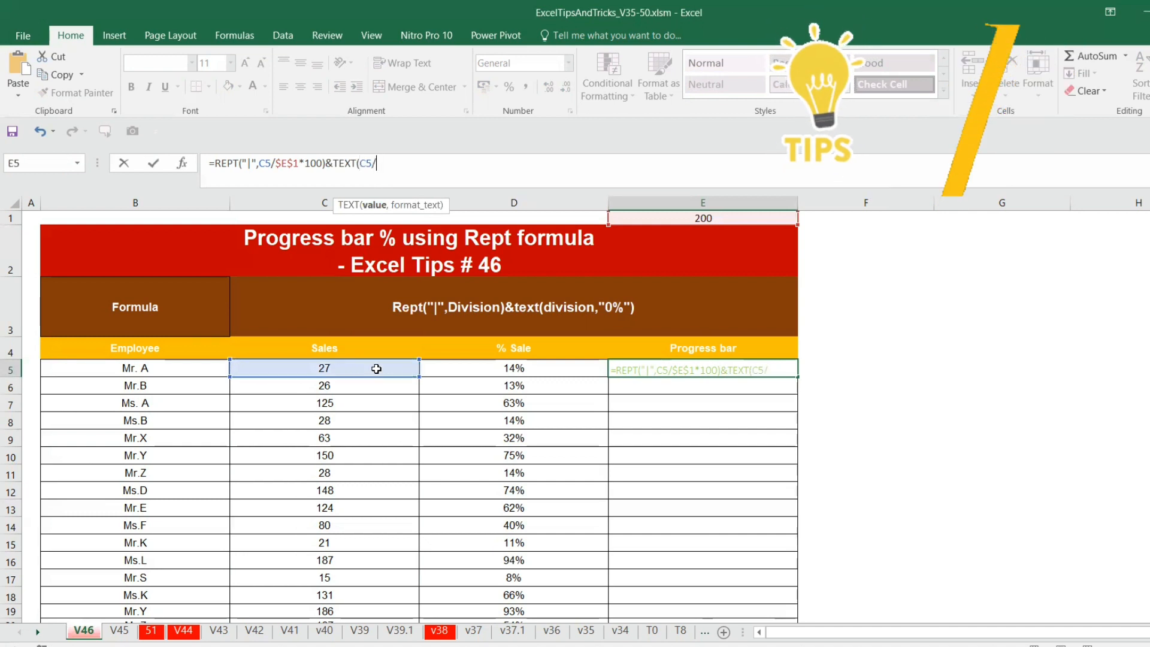
click(693, 219)
key(F4)
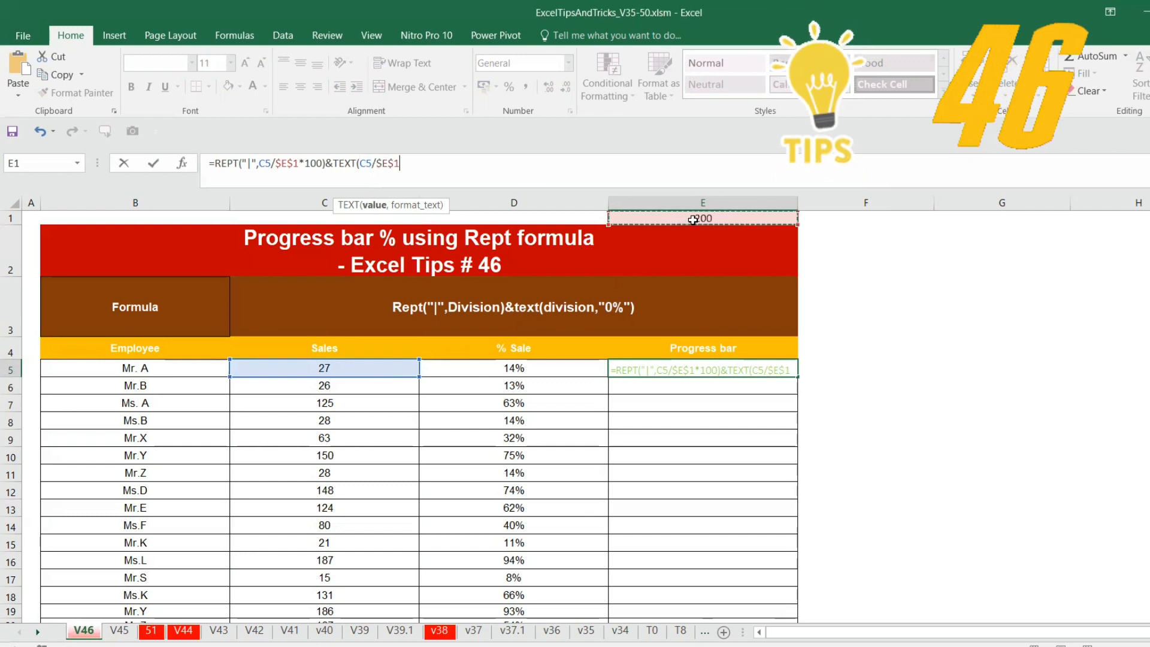
text(,)
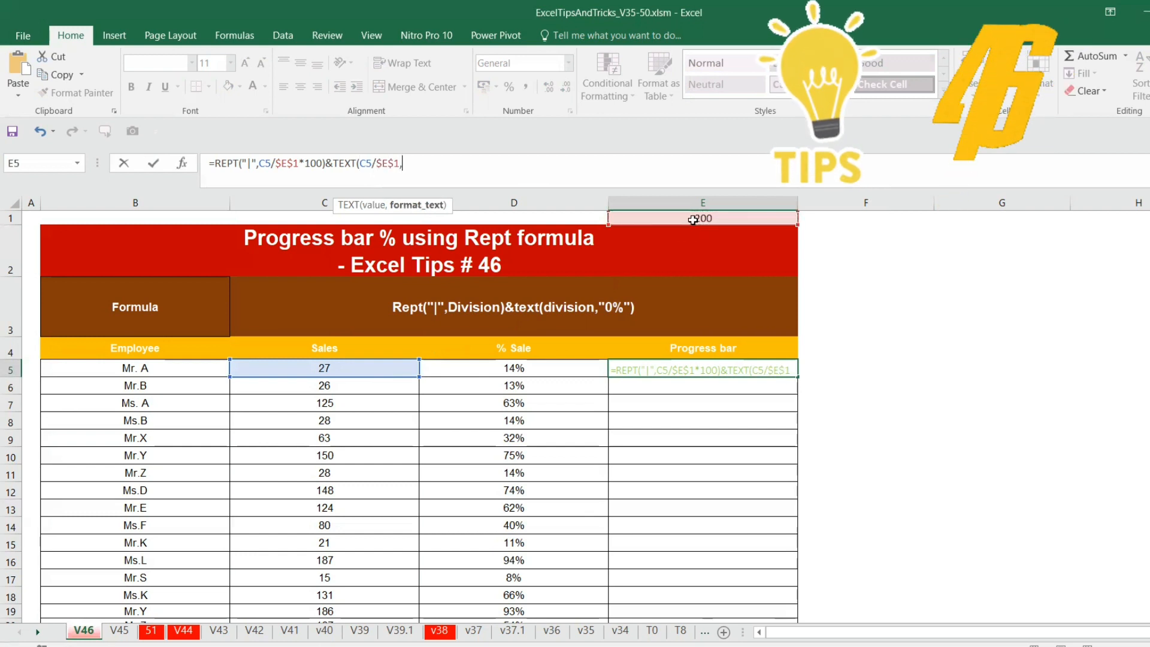
text("0)
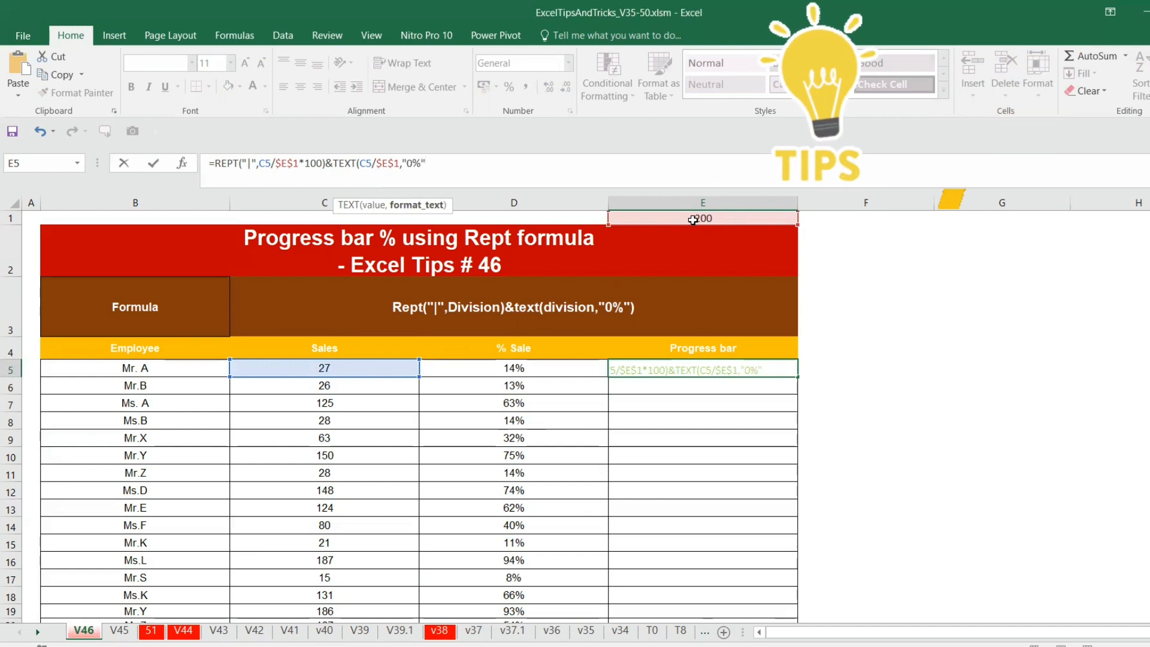
text(%"))
key(Return)
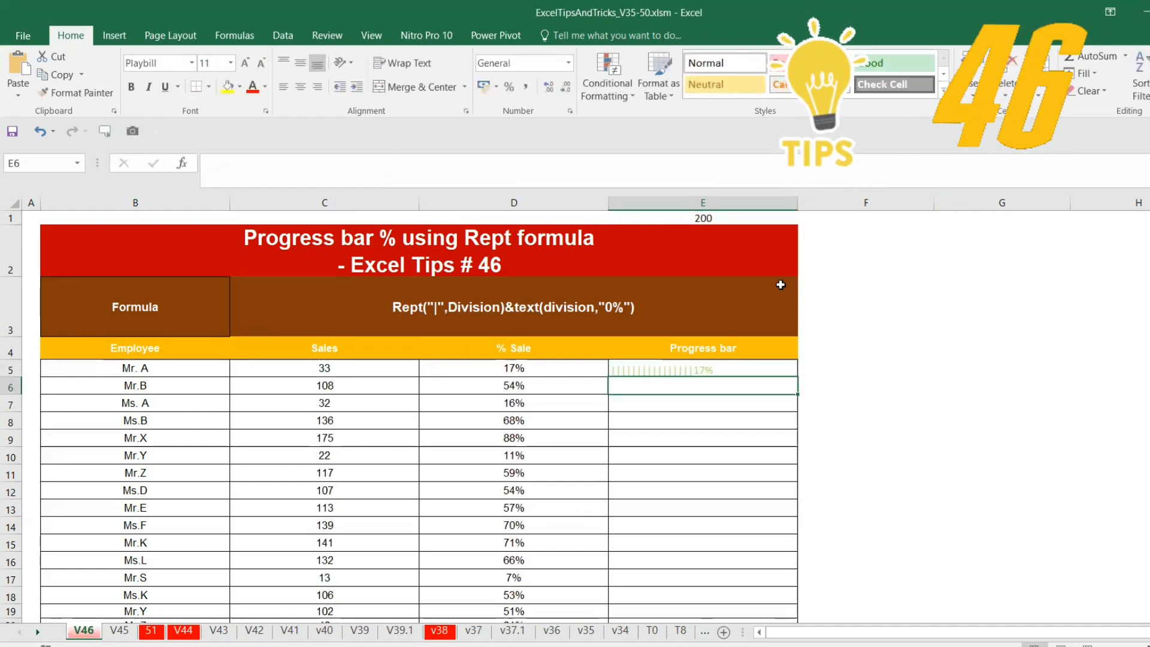
Set the font of E5 to Playbill and fill its formula down the Progress bar column.
click(748, 371)
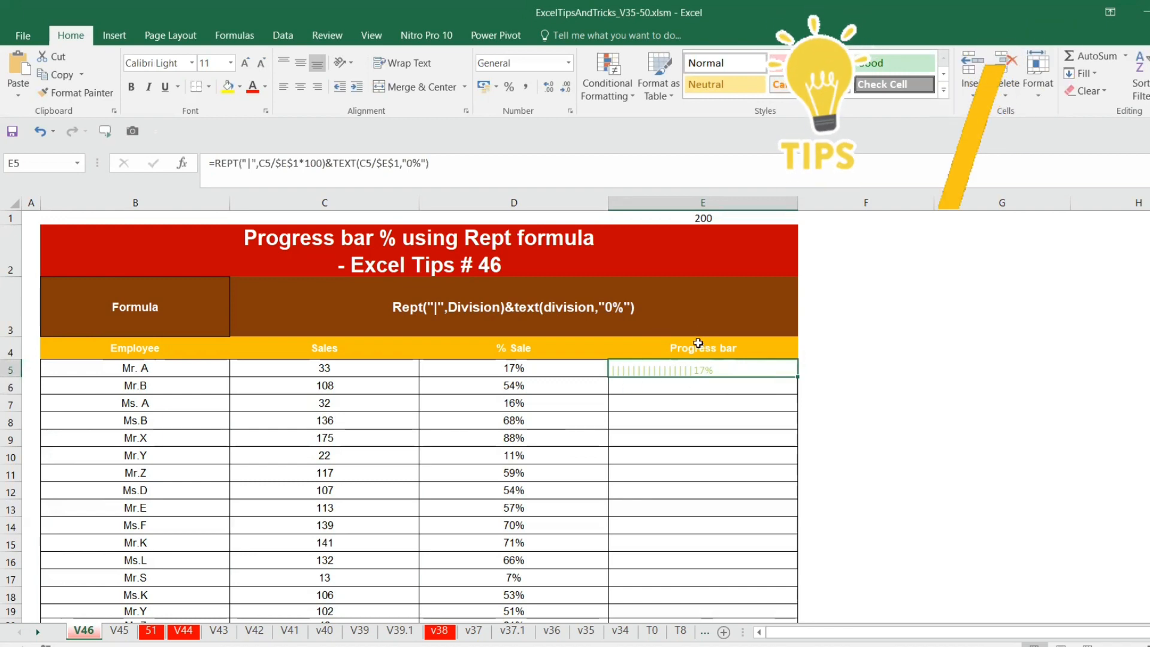
click(192, 65)
text(Playbill)
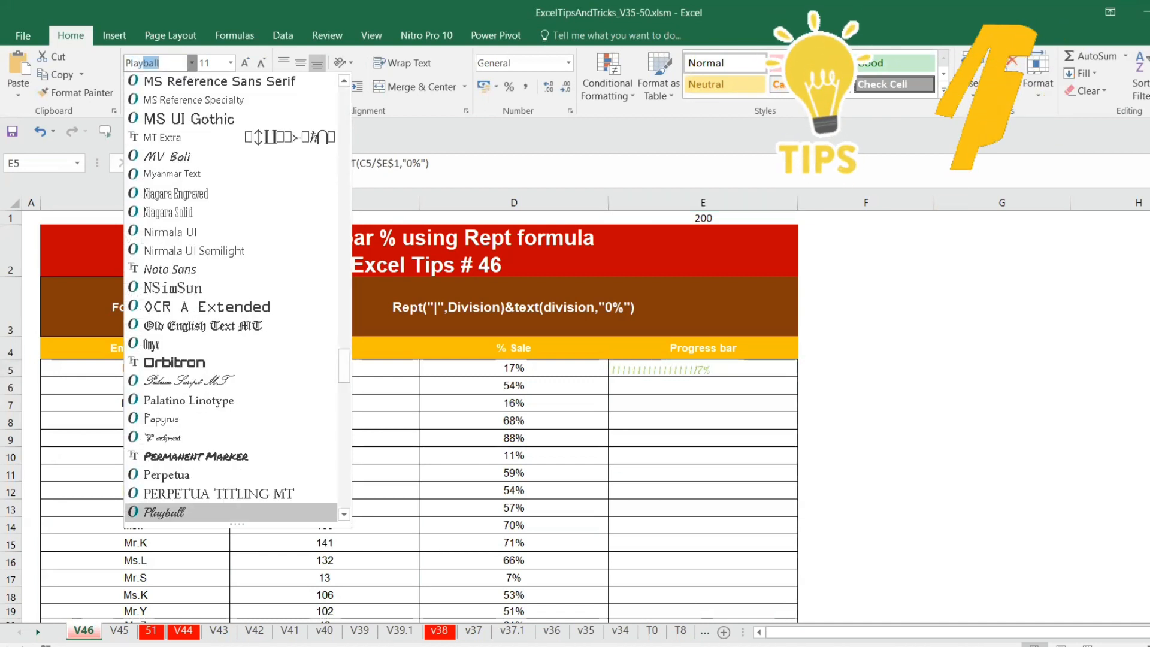
key(Return)
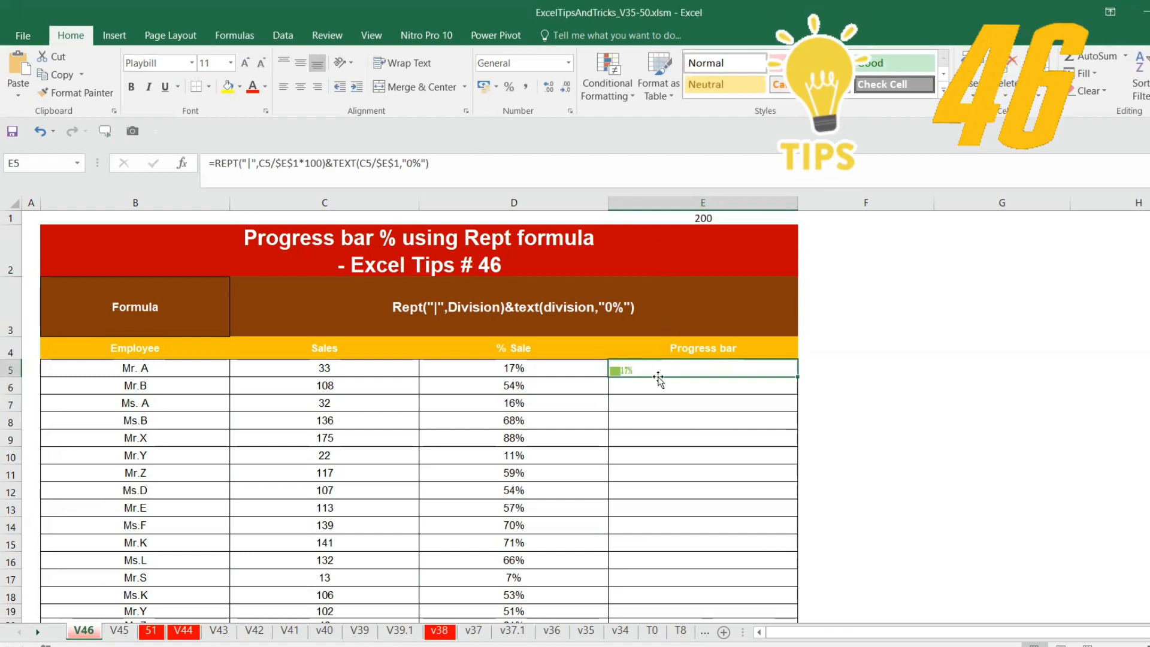
double_click(796, 375)
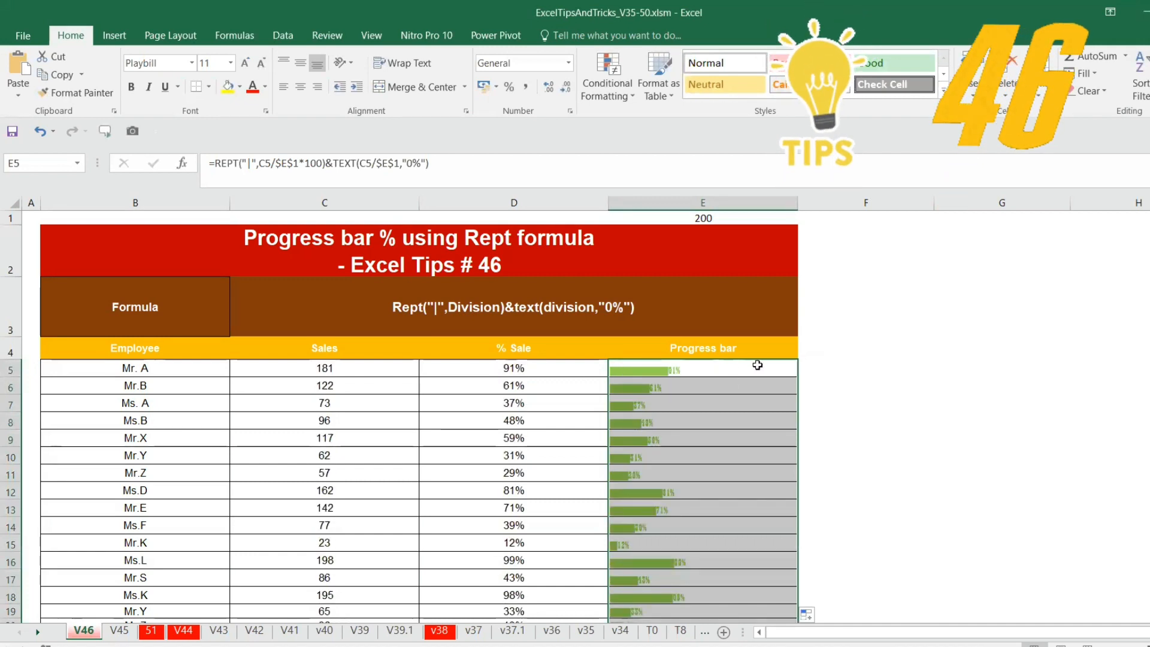
Increase the font size of the filled Progress bar cells to 16.
click(245, 63)
click(245, 64)
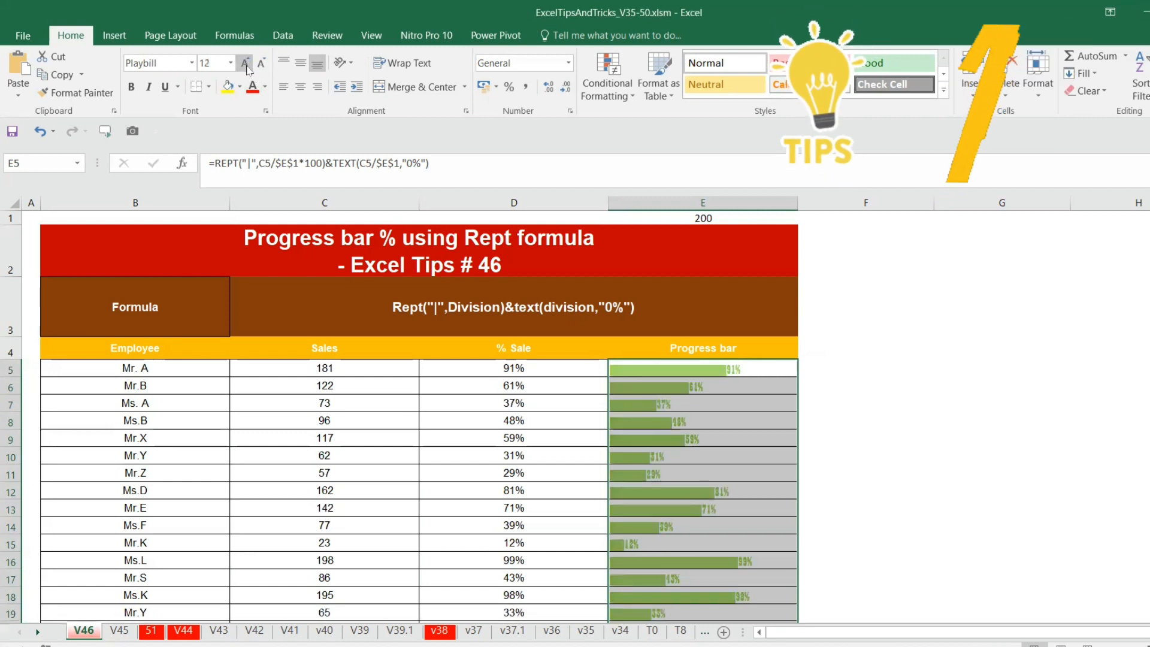
click(245, 63)
click(441, 363)
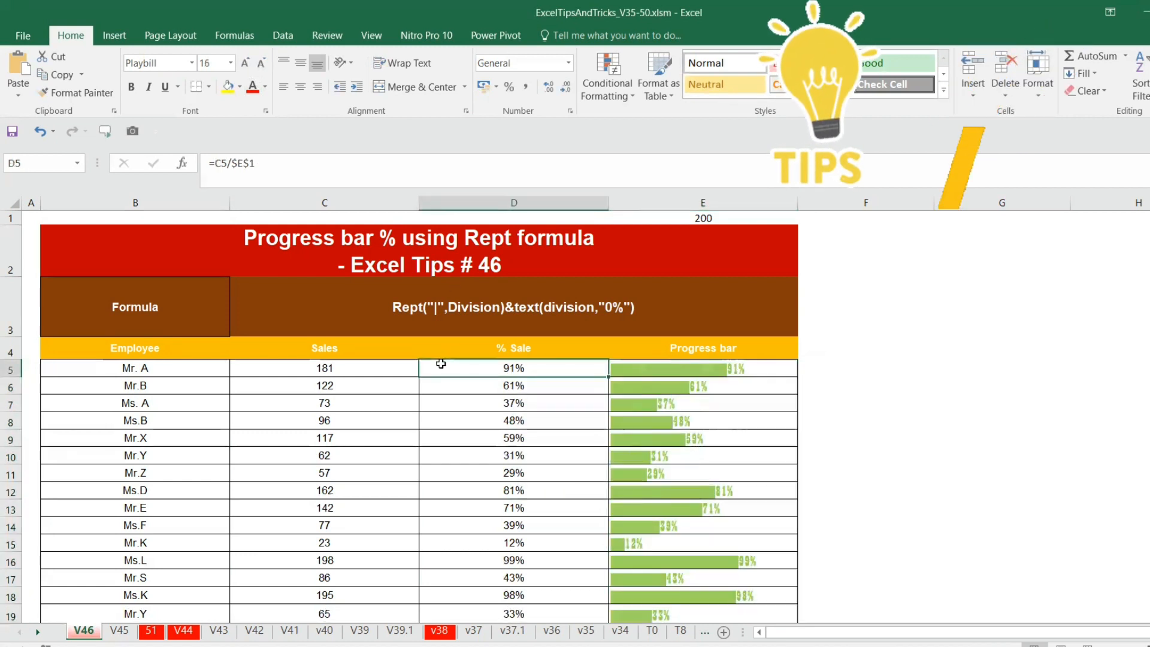
Copy the Sales values C5:C31 and paste them over themselves repeatedly to recalculate the random numbers and progress bars.
click(389, 367)
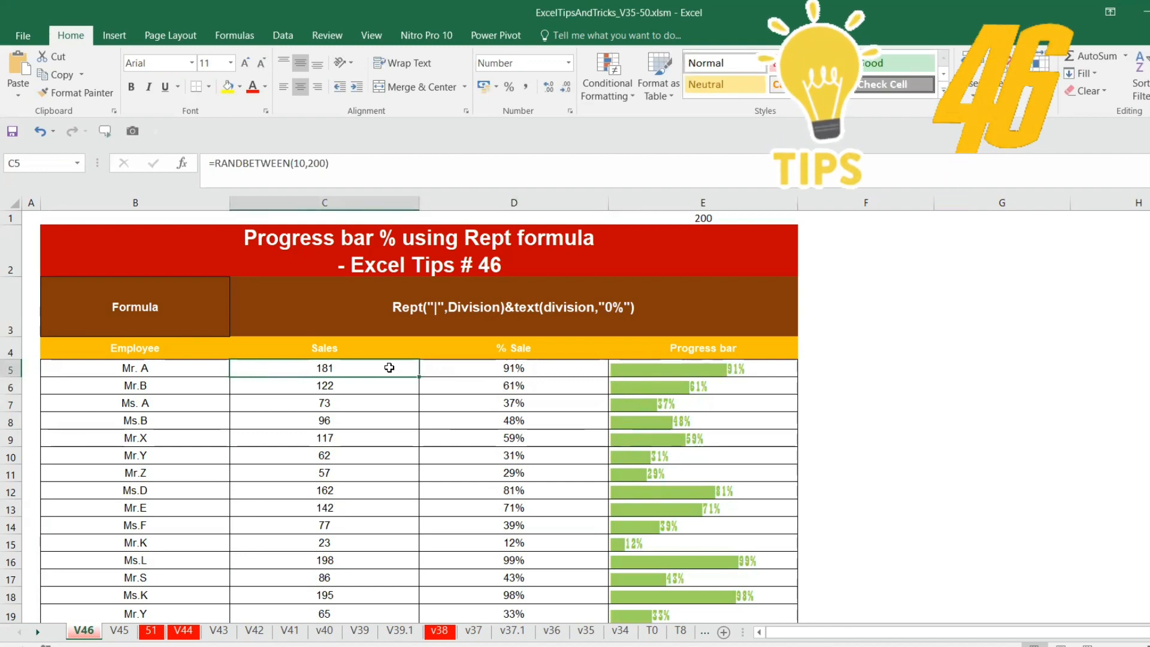
key(ctrl+shift+Down)
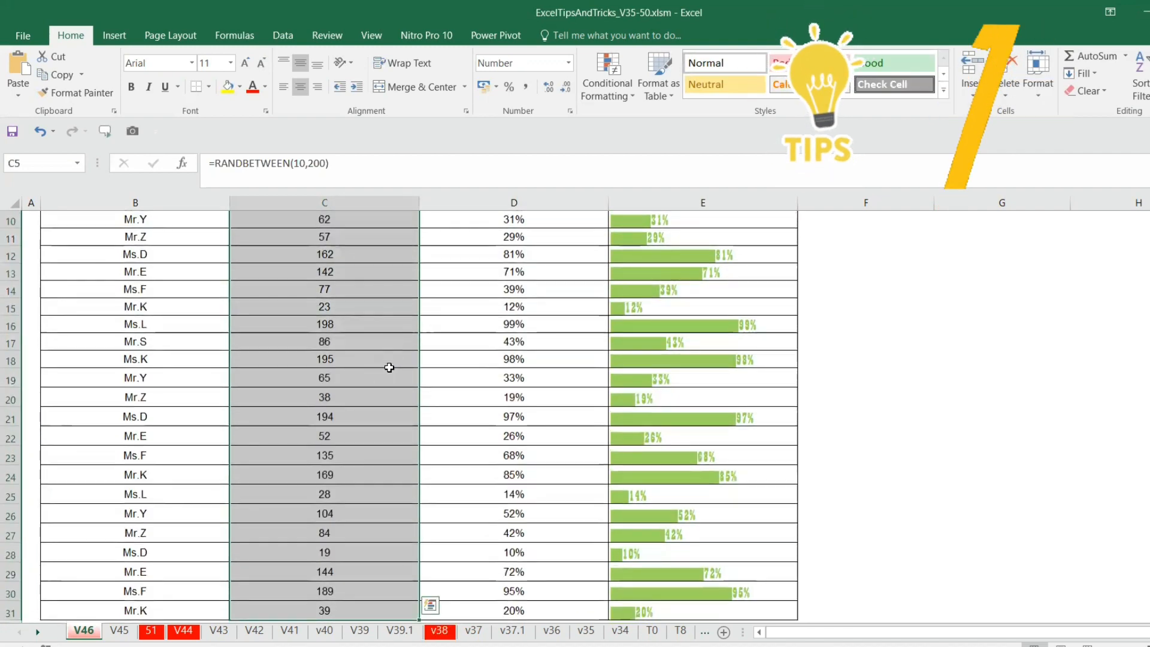
key(ctrl+v)
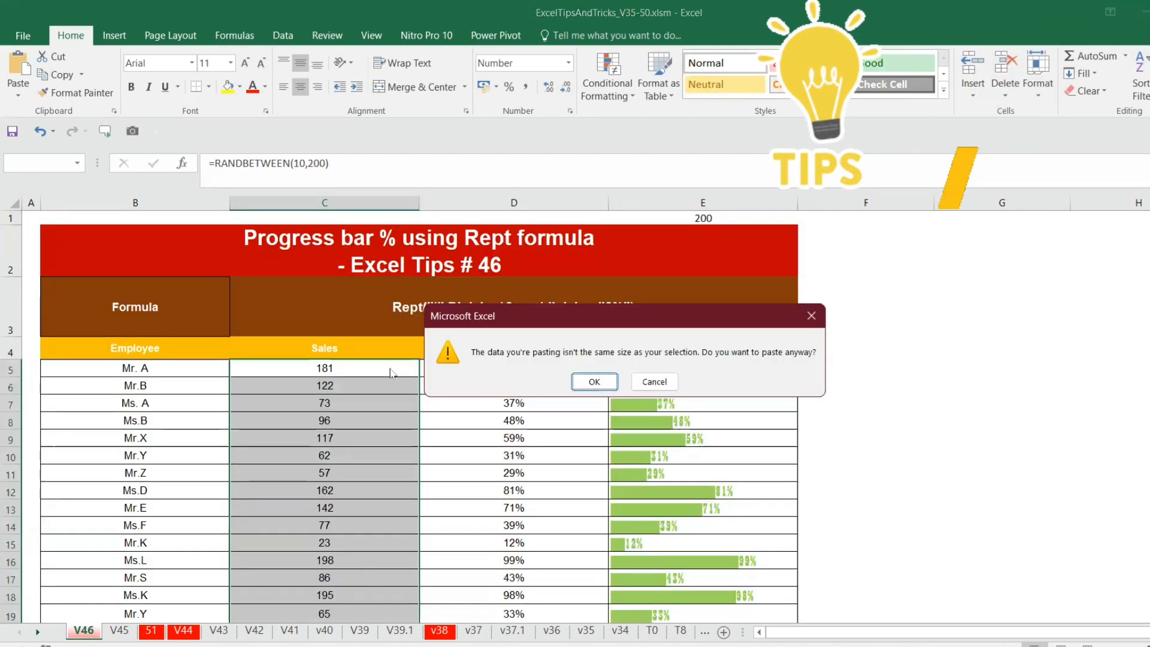
key(Return)
key(ctrl+c)
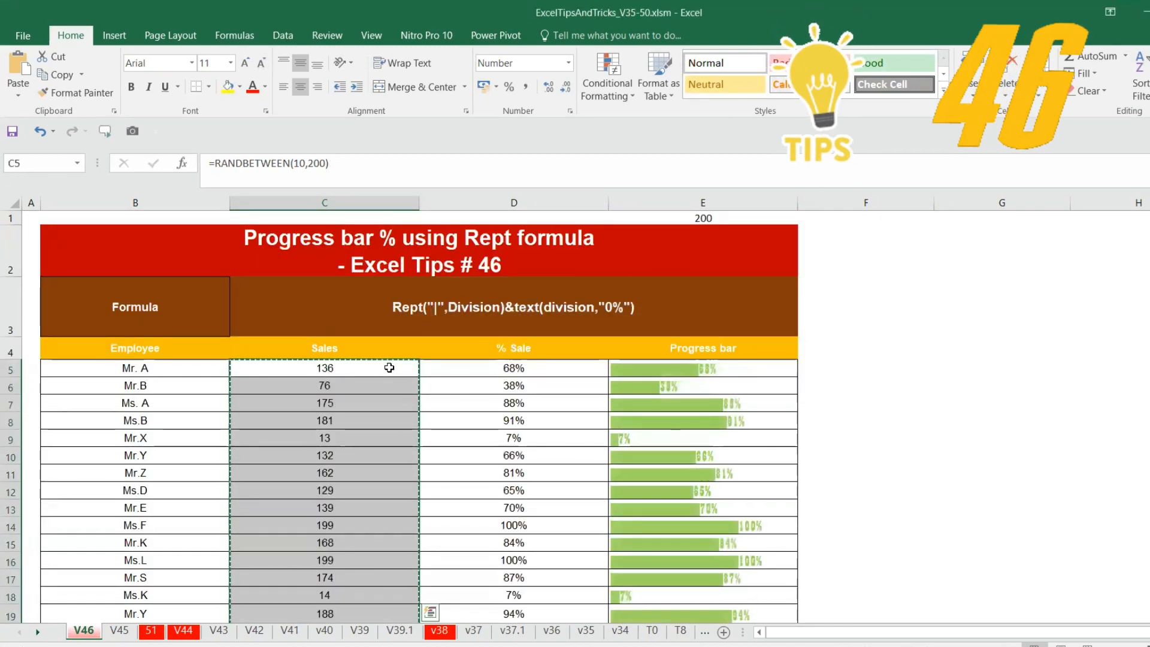
key(ctrl+v)
key(ctrl+v)
key(ctrl+v)
key(ctrl+v)
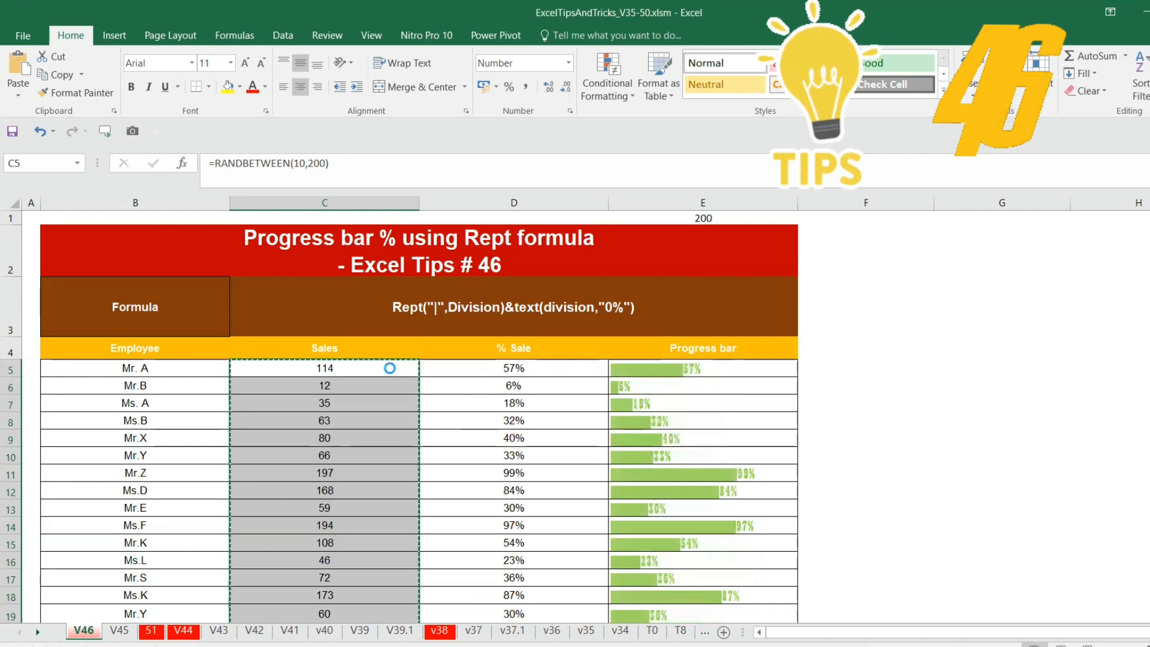
key(ctrl+v)
key(ctrl+v)
key(ctrl+v)
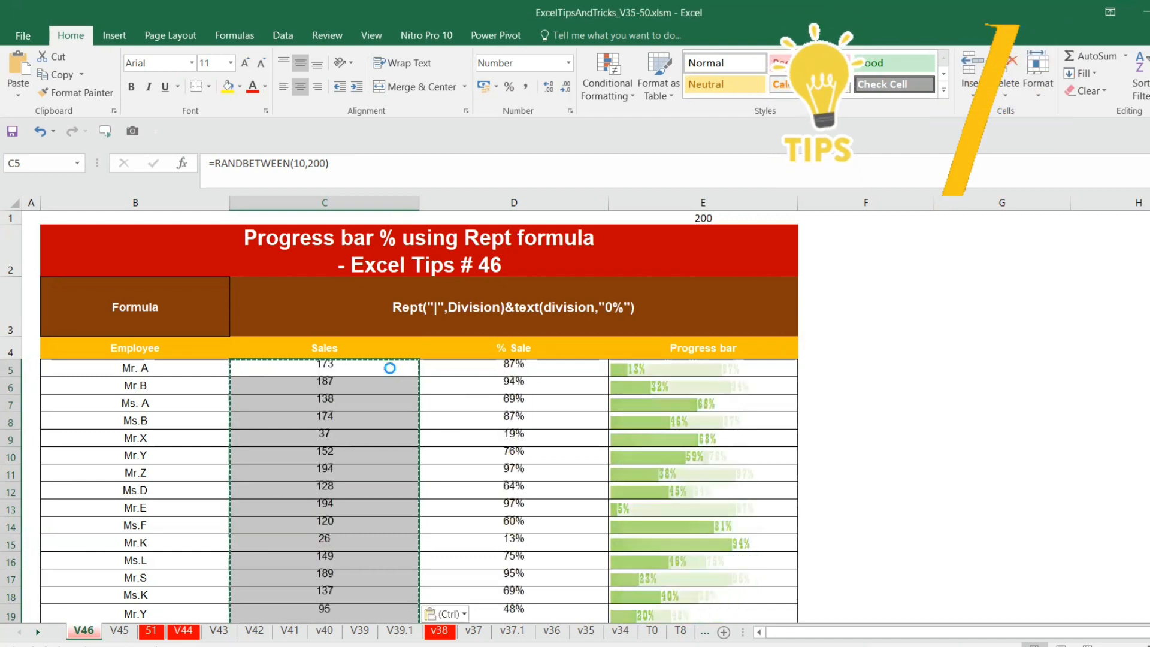
Paste the copied Sales values over themselves once more to recalculate the bars and clear the copy selection.
key(ctrl+v)
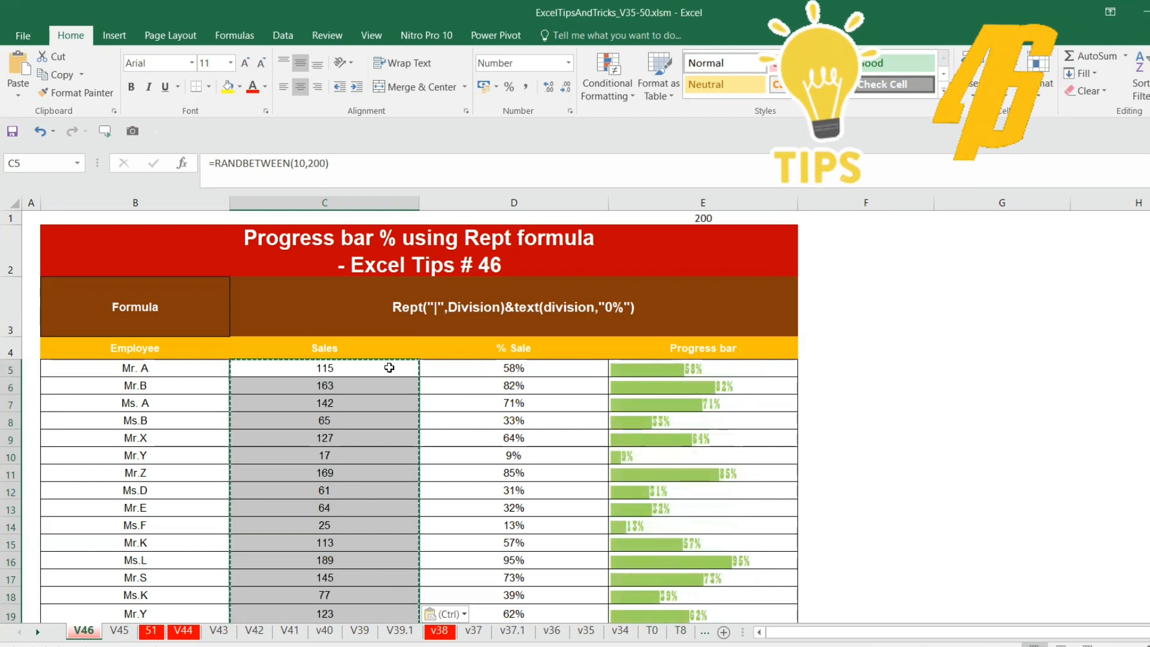
key(Escape)
Insert two blank columns between the % Sale and Progress bar columns.
click(699, 199)
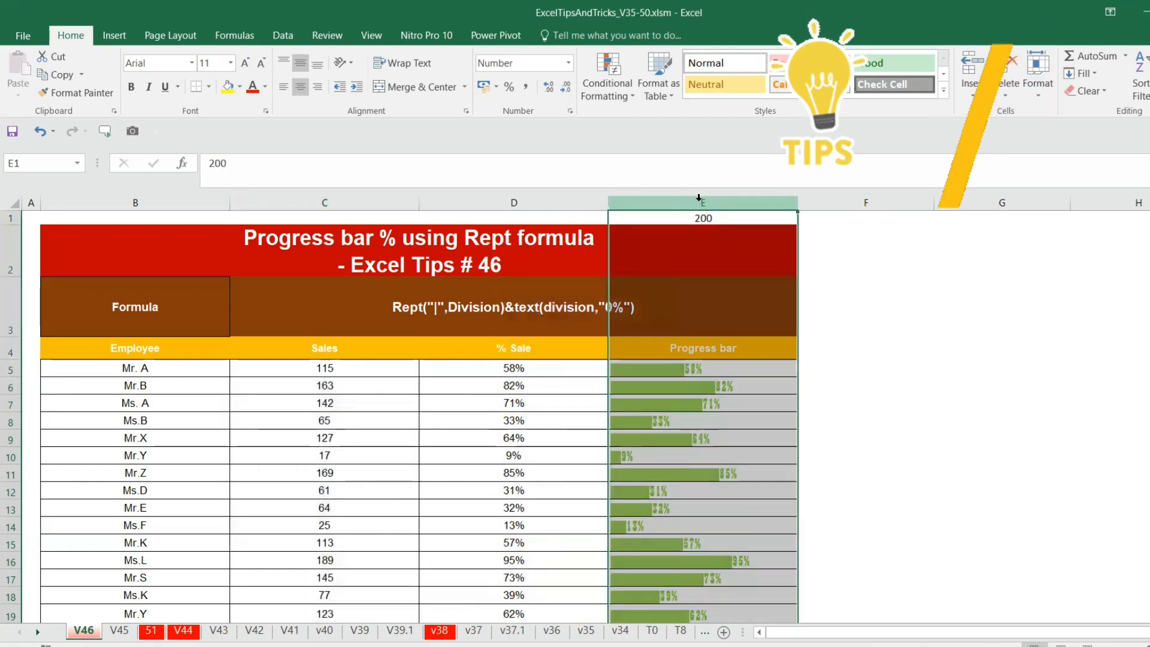
right_click(698, 199)
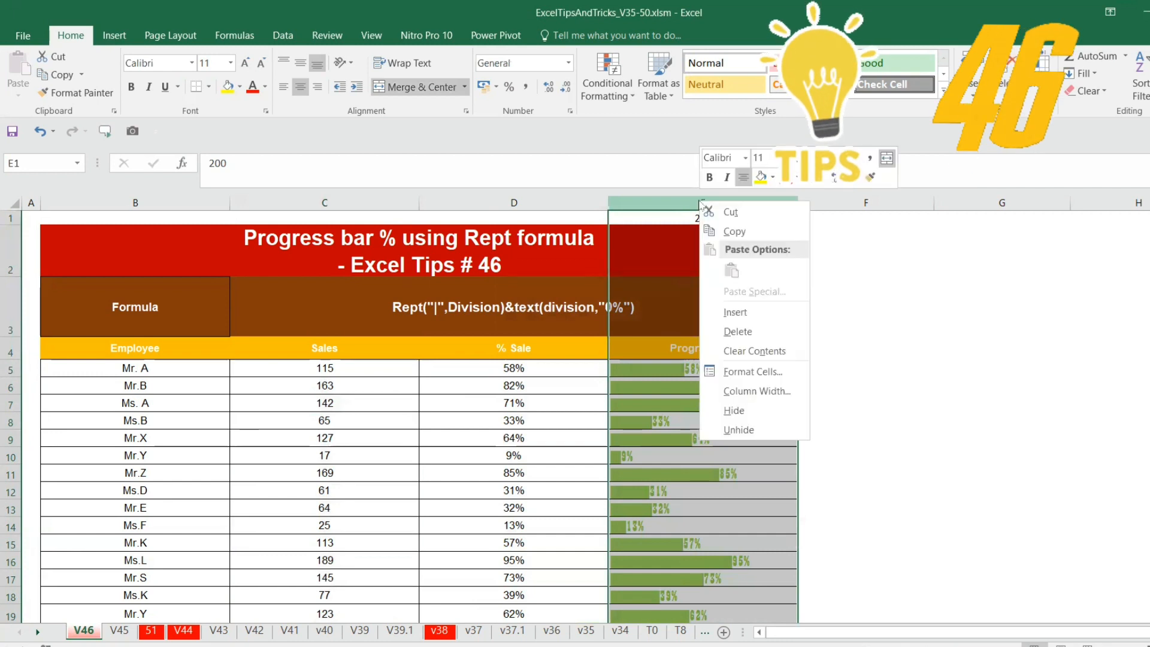
click(735, 312)
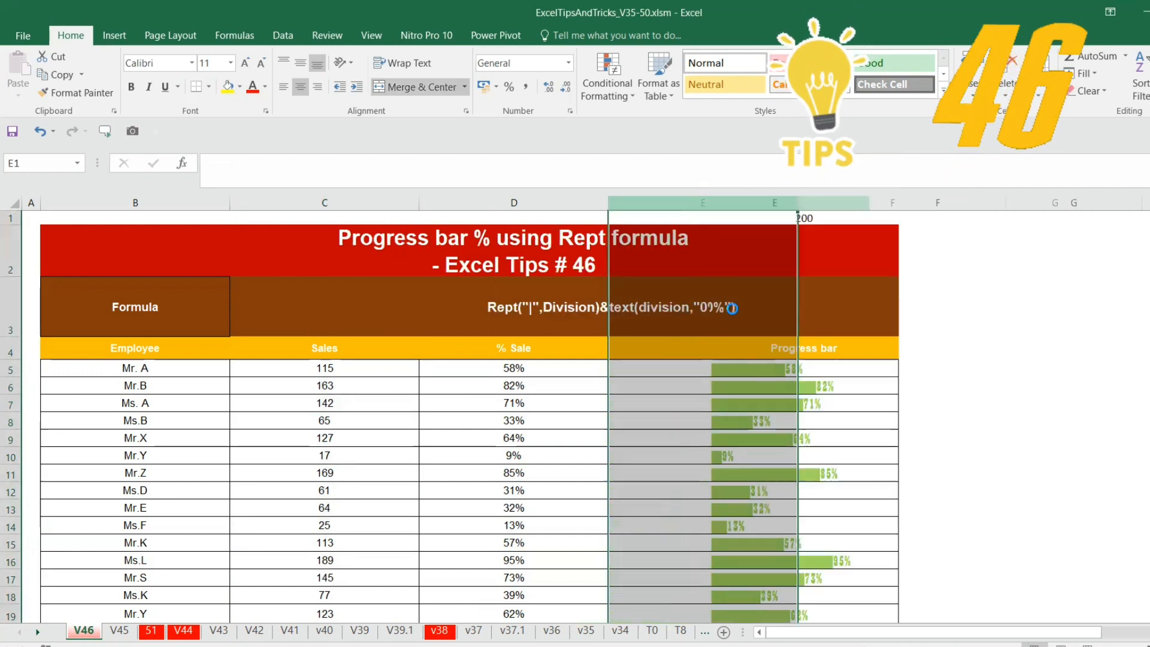
right_click(730, 203)
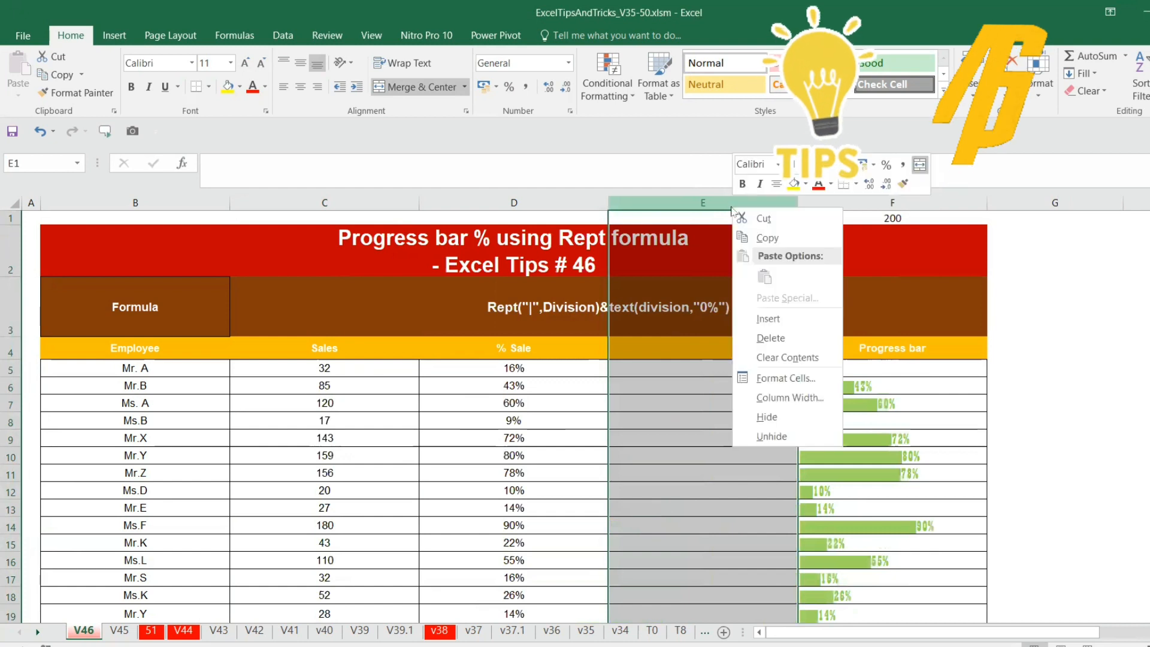
click(780, 324)
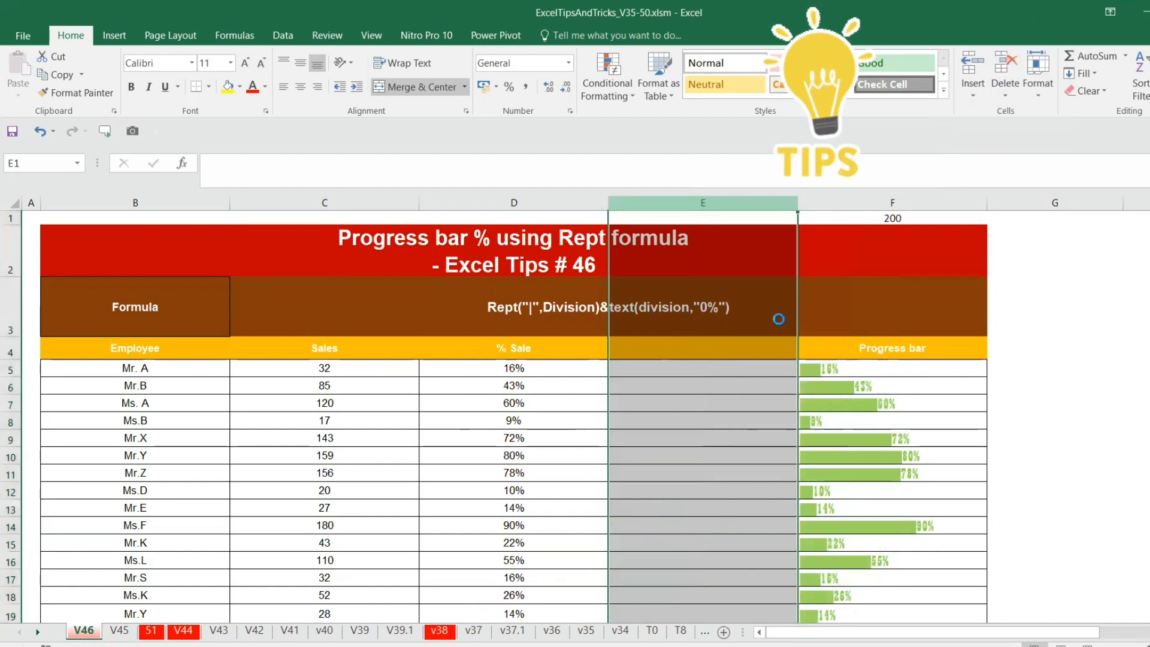
right_click(704, 349)
key(d)
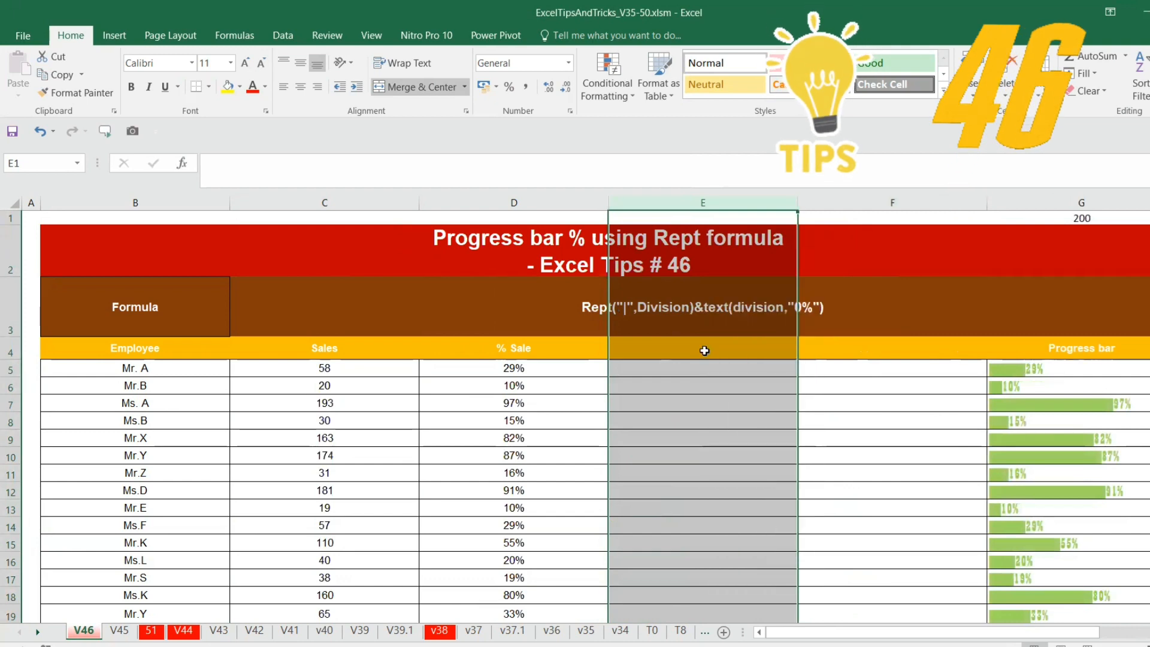
key(ctrl+1)
key(Escape)
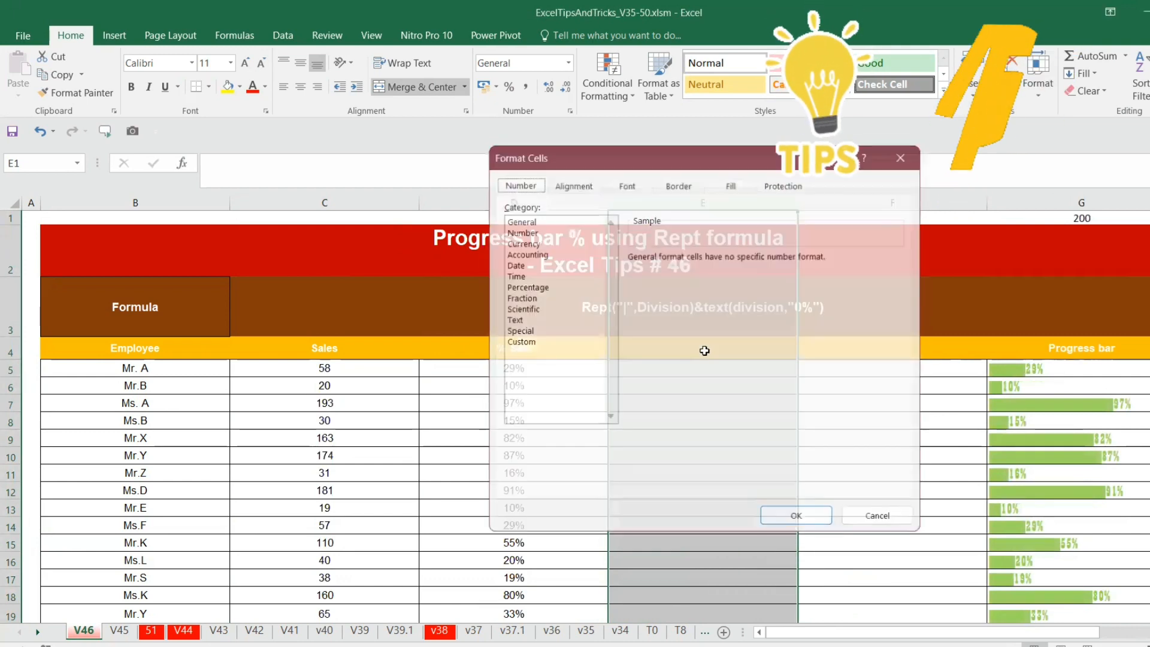
Enter the headers "Different target" in E4 and "Progress %" in F4.
click(704, 350)
text(D)
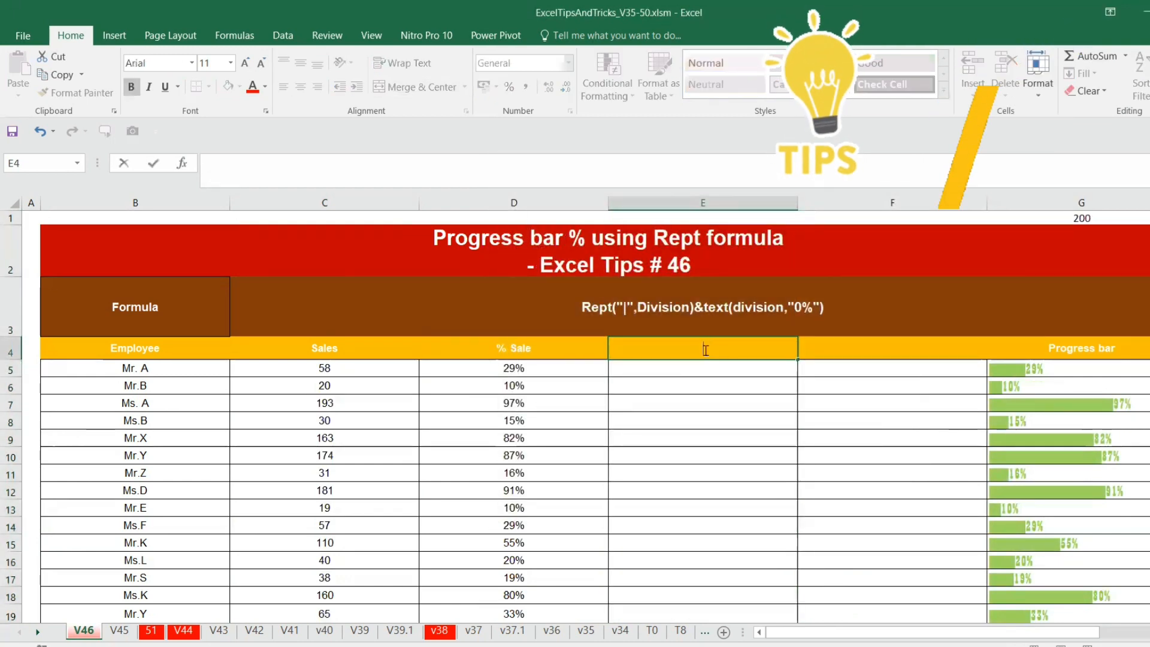
text(IF)
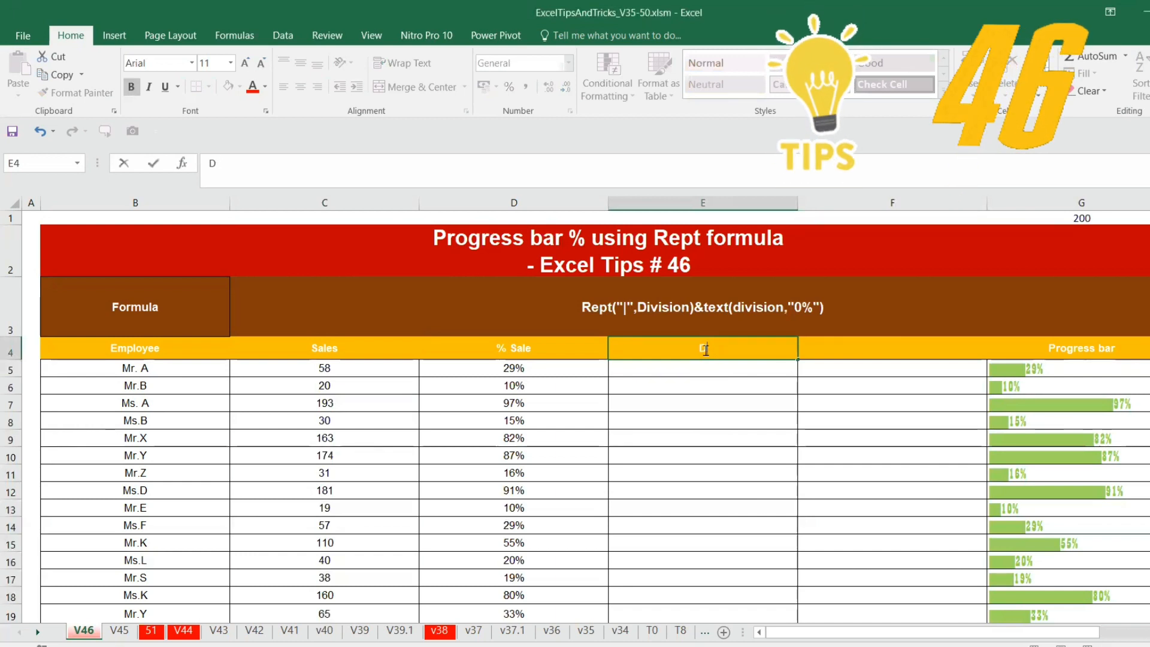
text(ifferent)
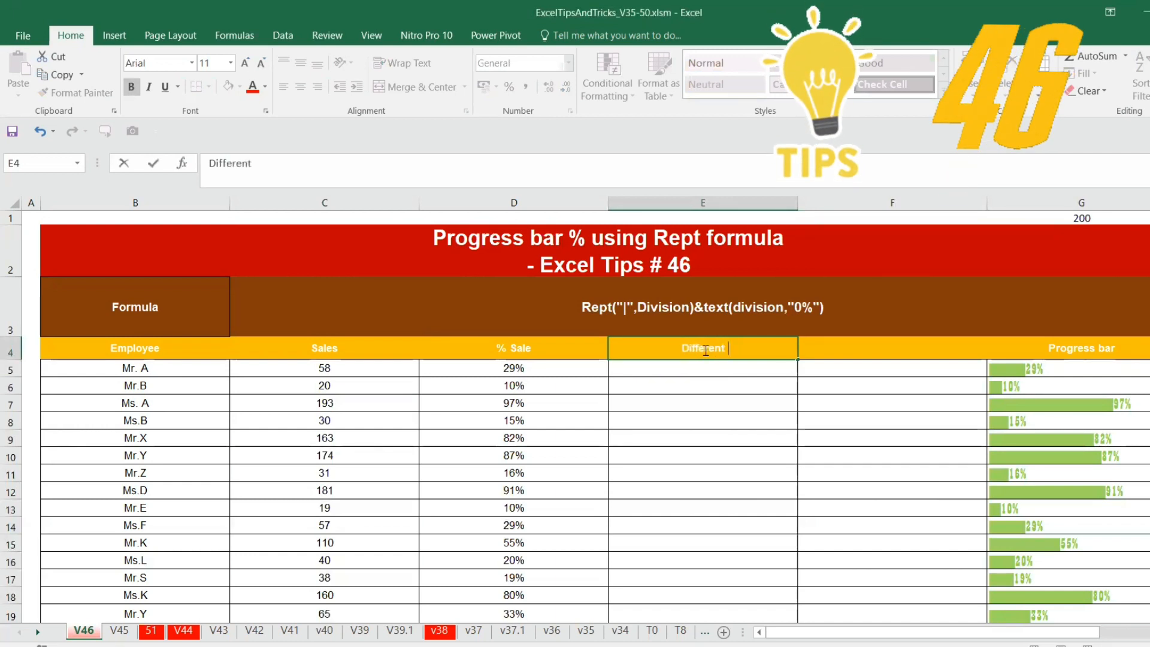
text( target)
key(Tab)
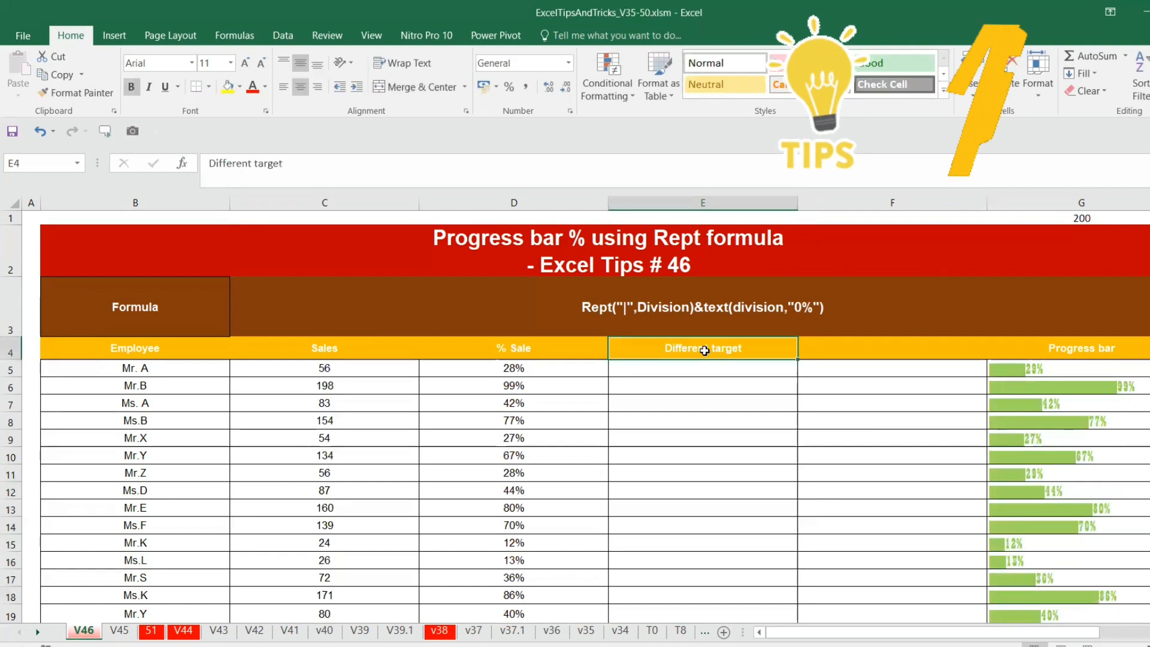
text(Progress %)
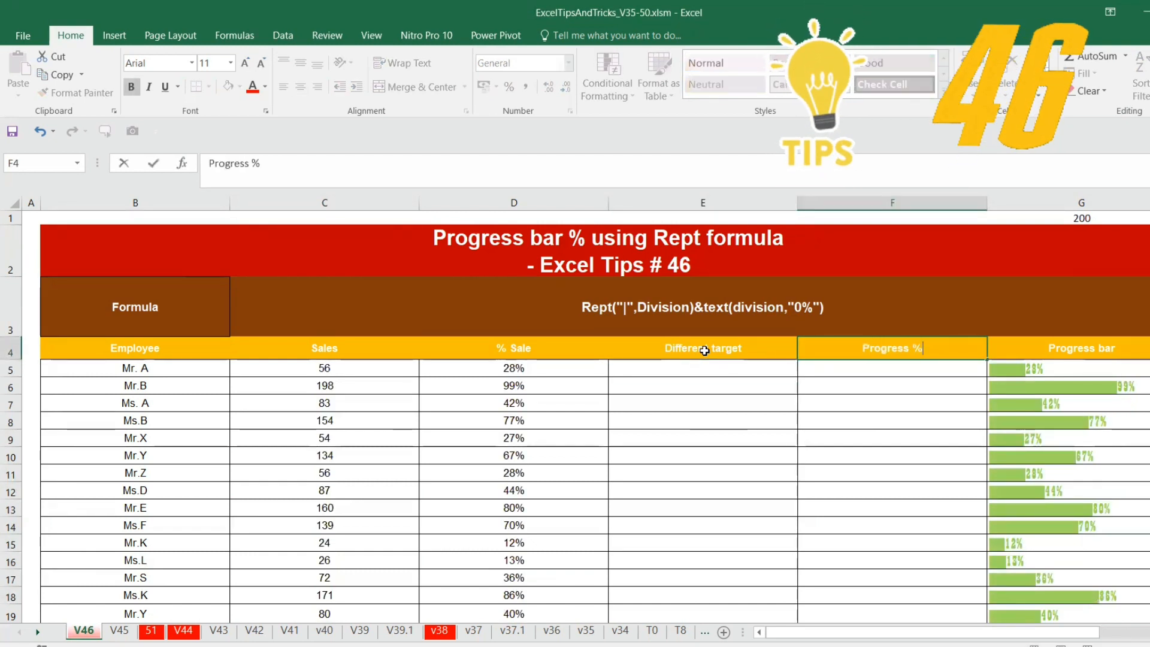
key(Return)
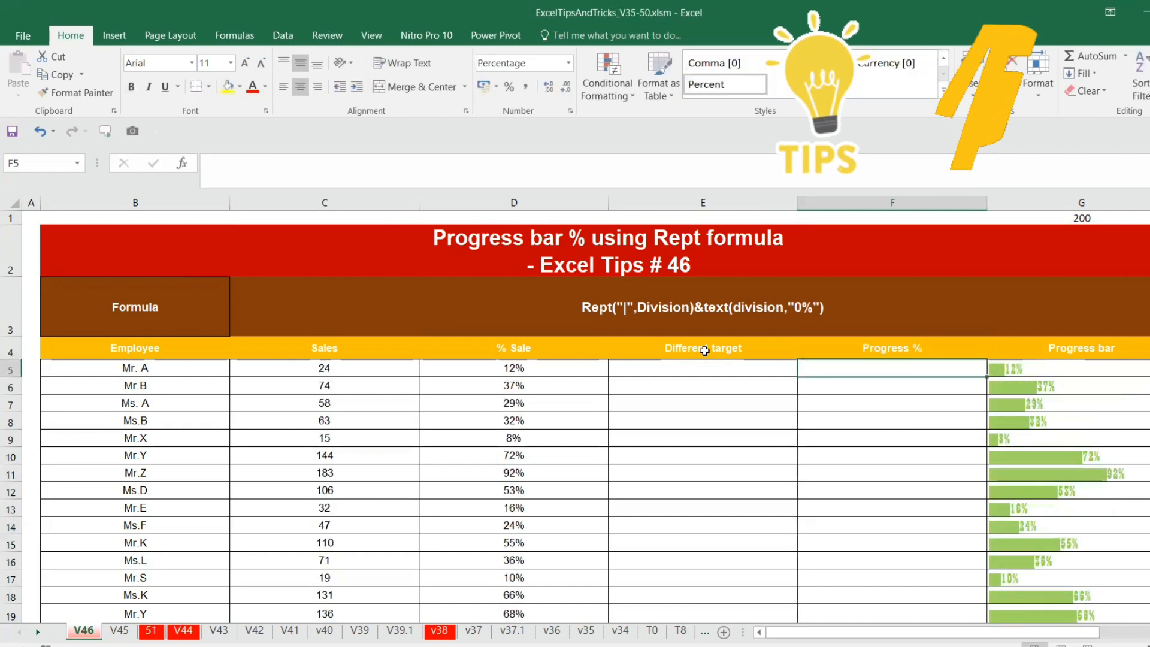
Enter the formula =RANDBETWEEN(151,200) in E5 to generate a random target for the first employee.
click(676, 370)
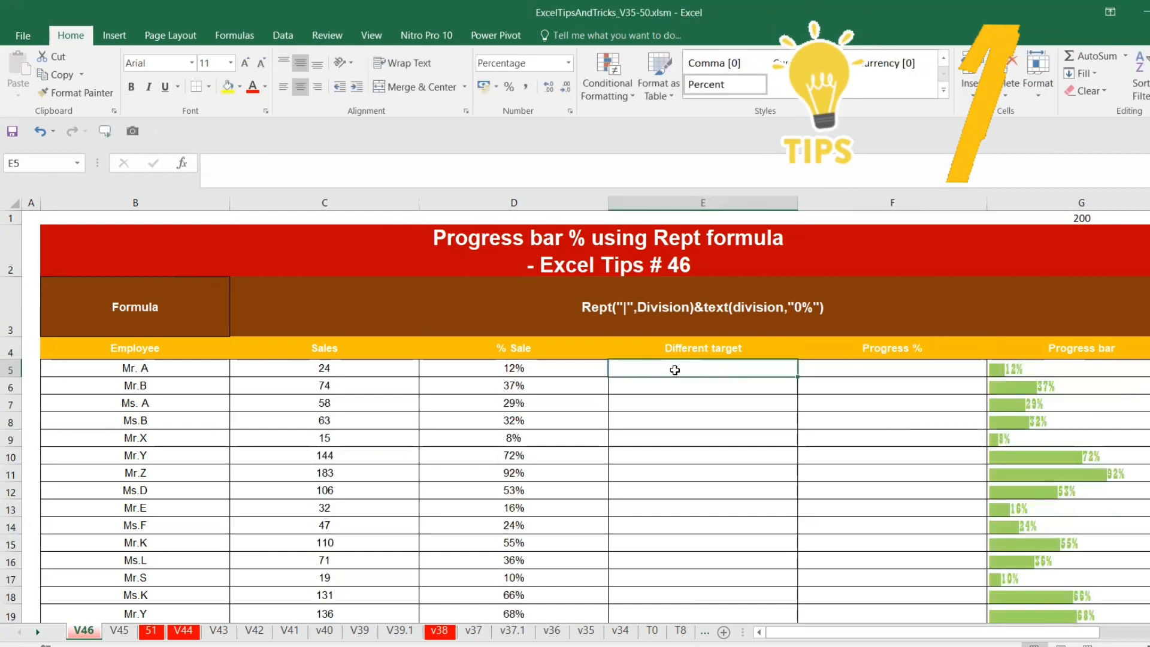
text(=targe)
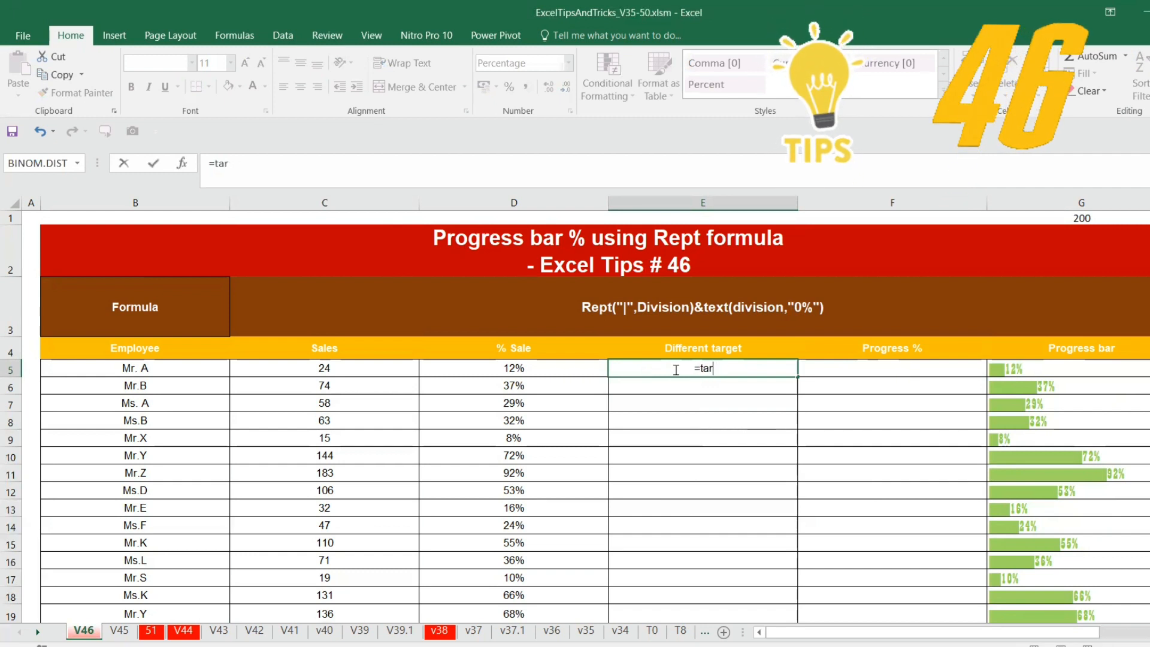
key(BackSpace)
key(BackSpace)
key(BackSpace)
text(rand)
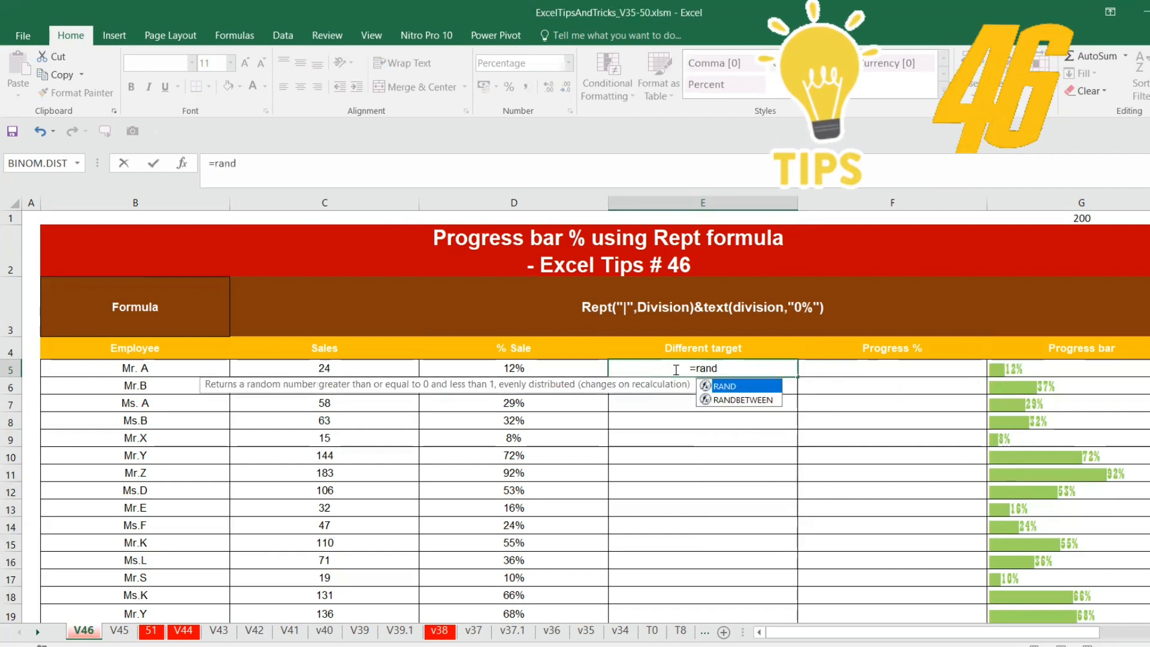
key(Down)
key(Tab)
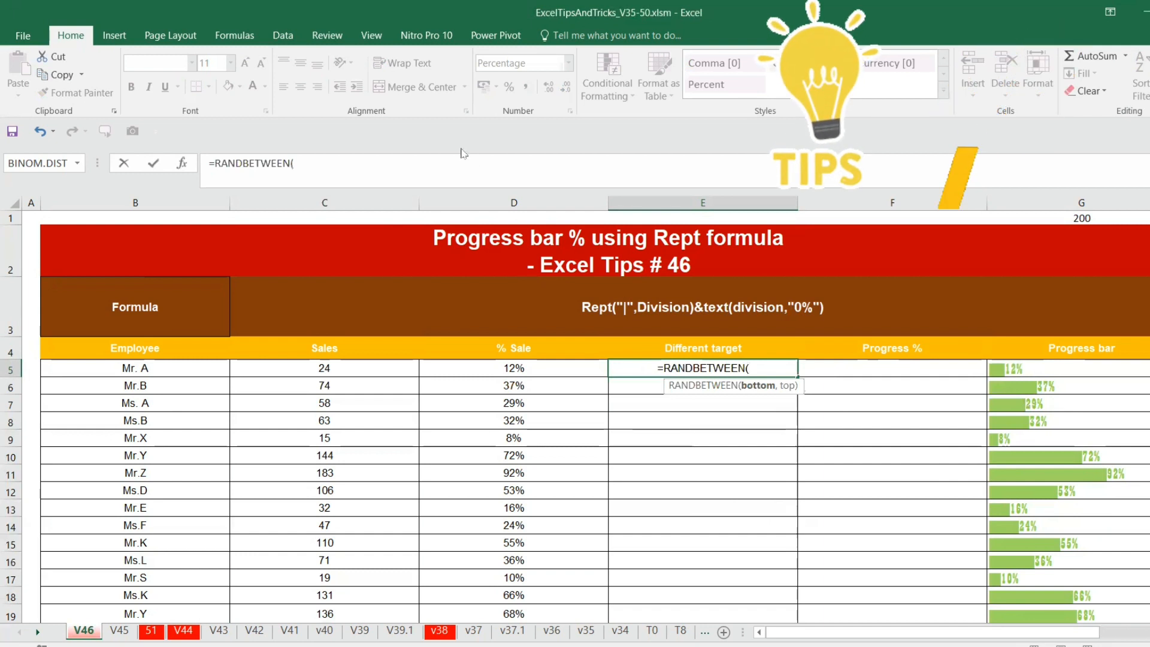
text(151)
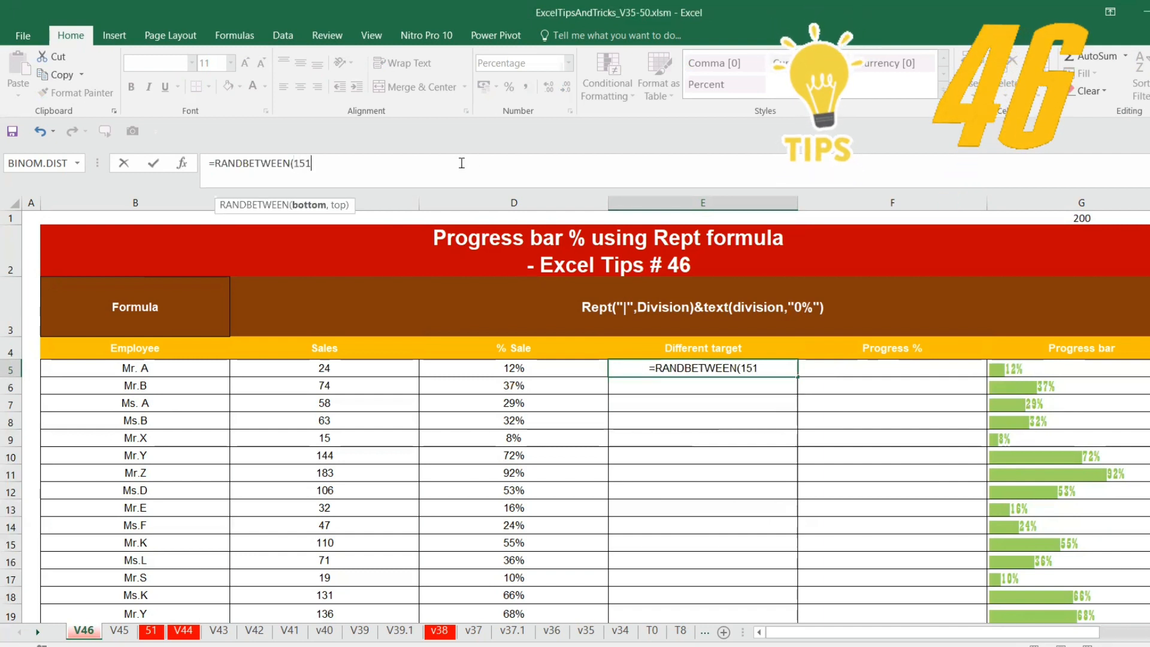
text(,200)
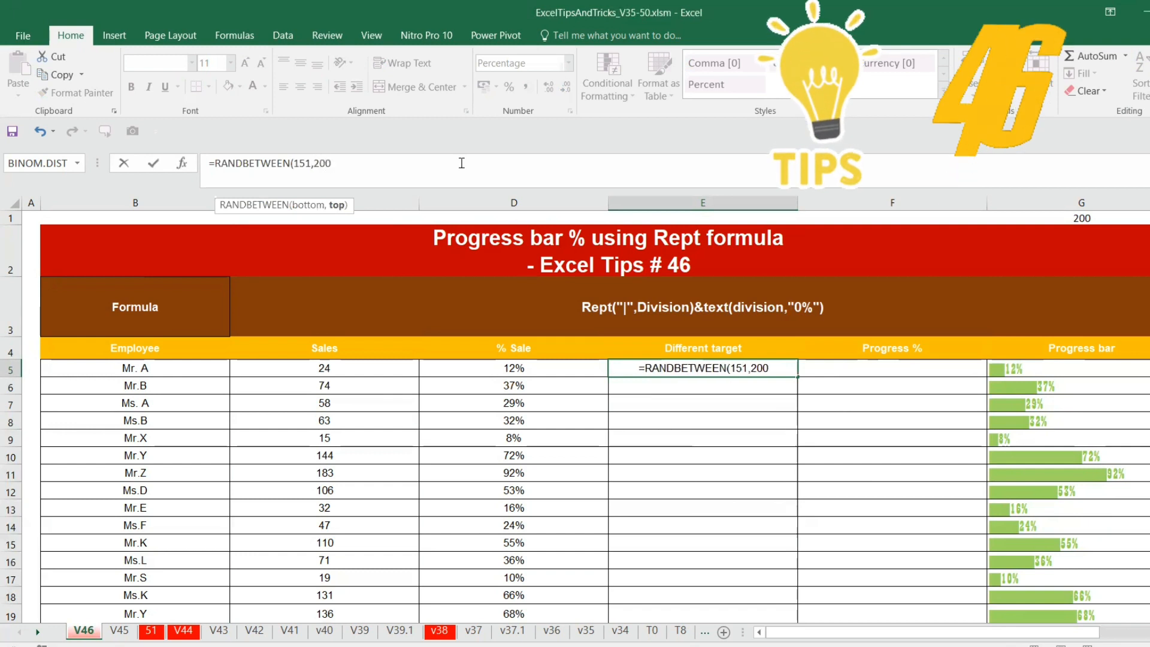
text())
key(Return)
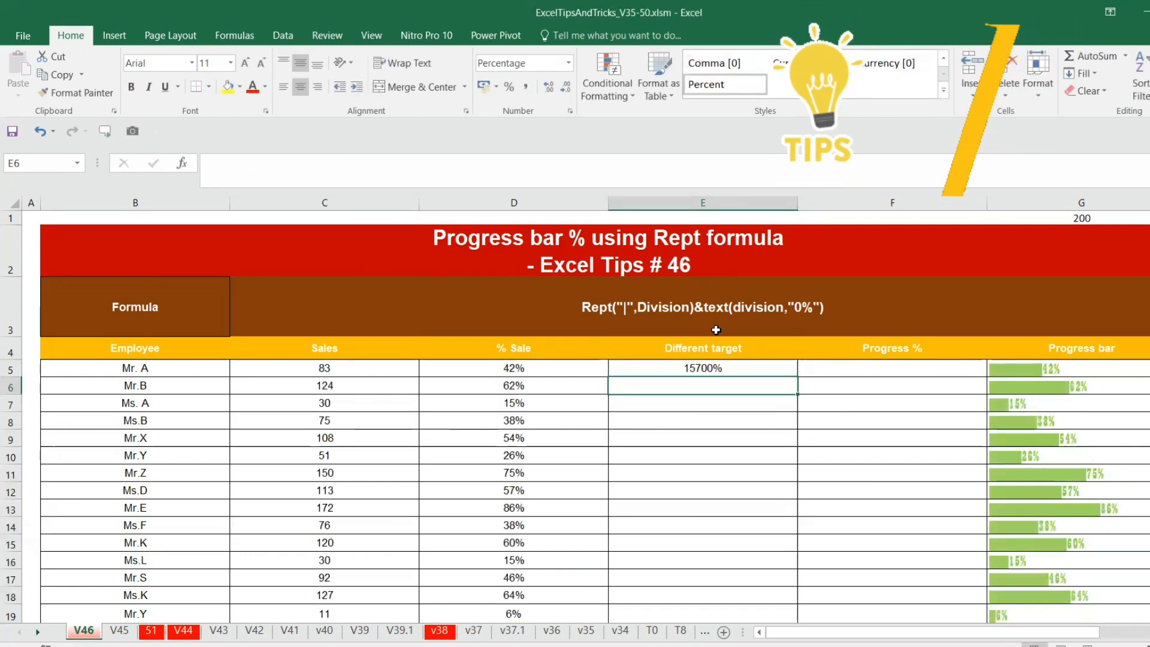
Format E5 as Number with no decimals and fill its formula down the Different target column.
click(709, 363)
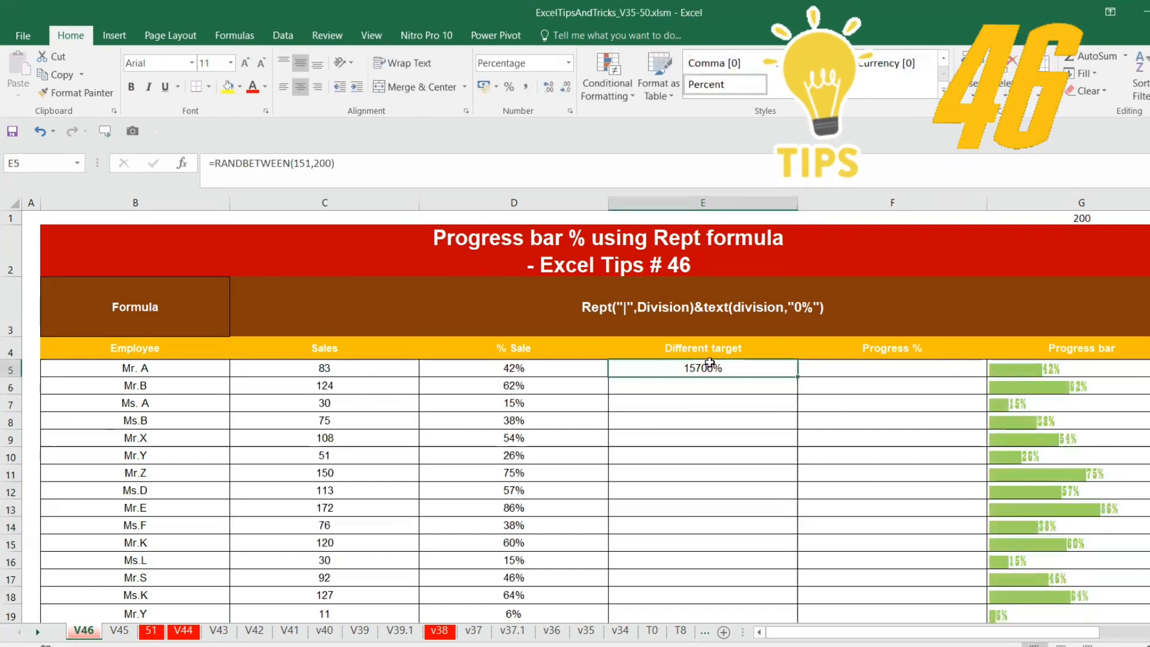
click(568, 66)
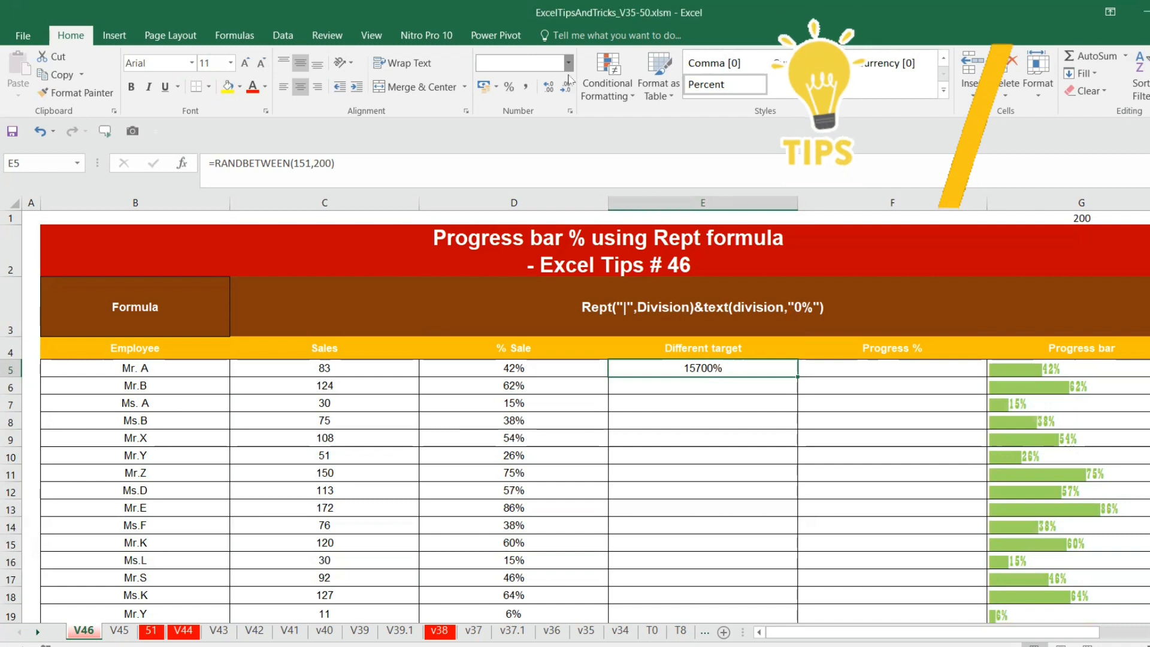
click(568, 67)
click(568, 67)
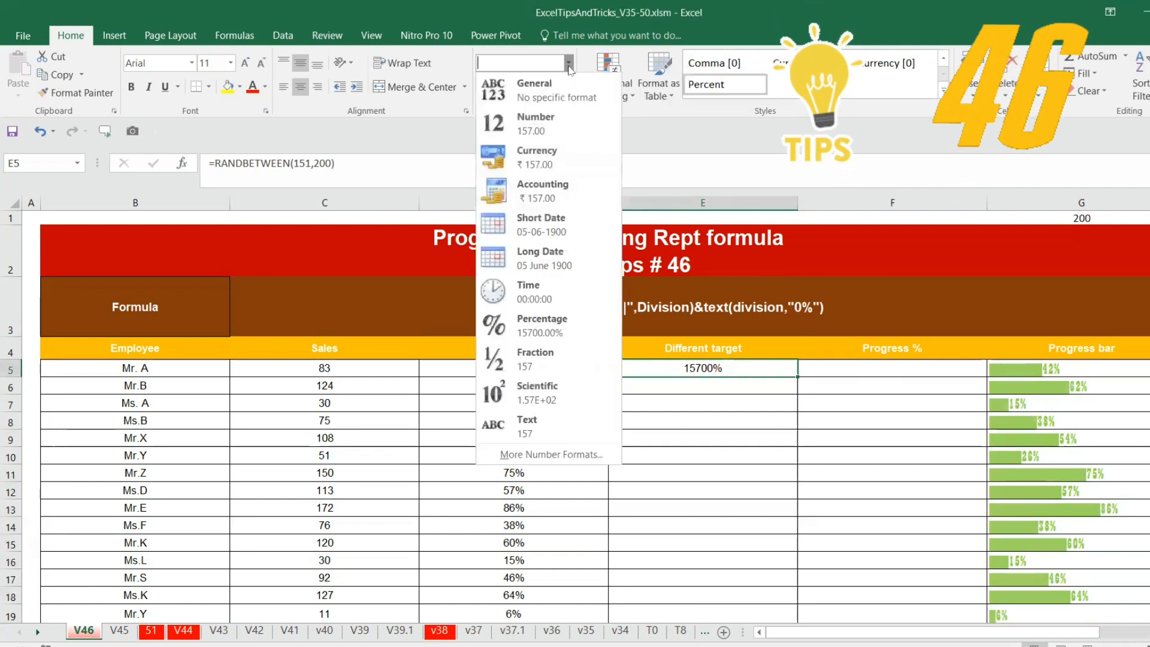
click(560, 132)
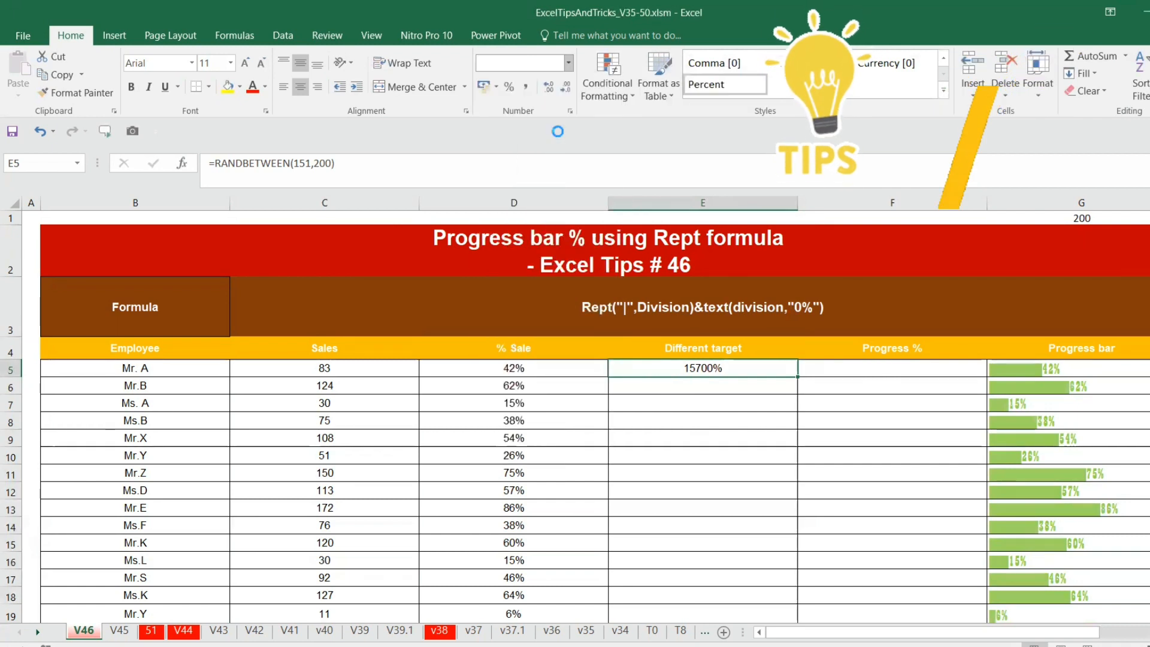
click(565, 87)
click(564, 87)
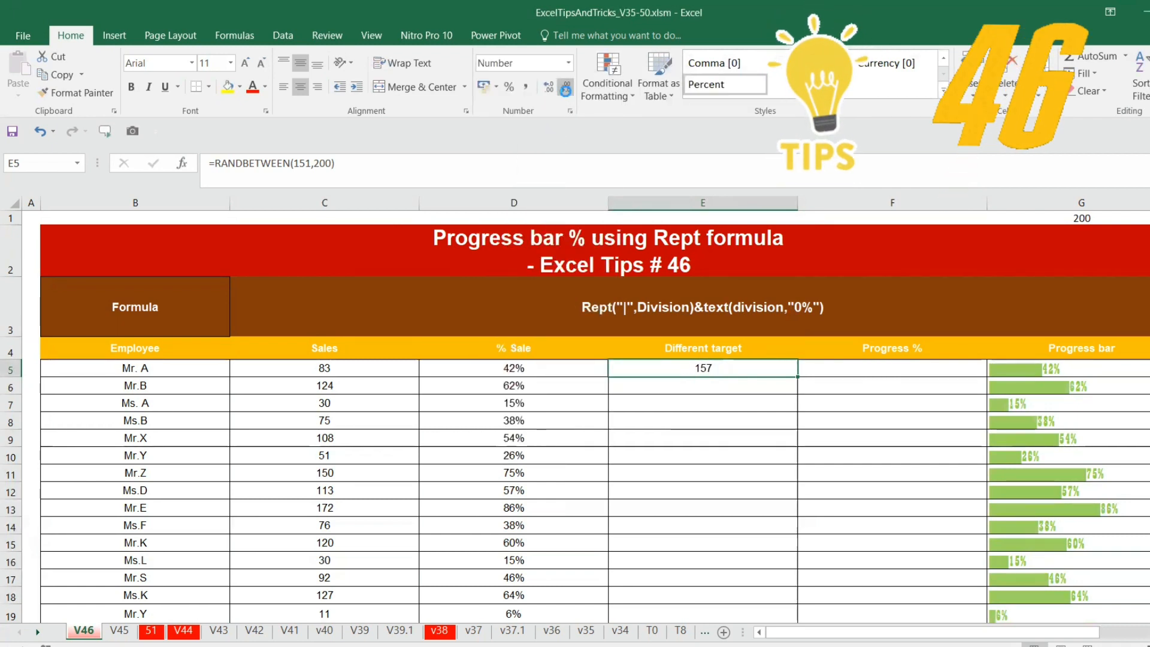
double_click(799, 377)
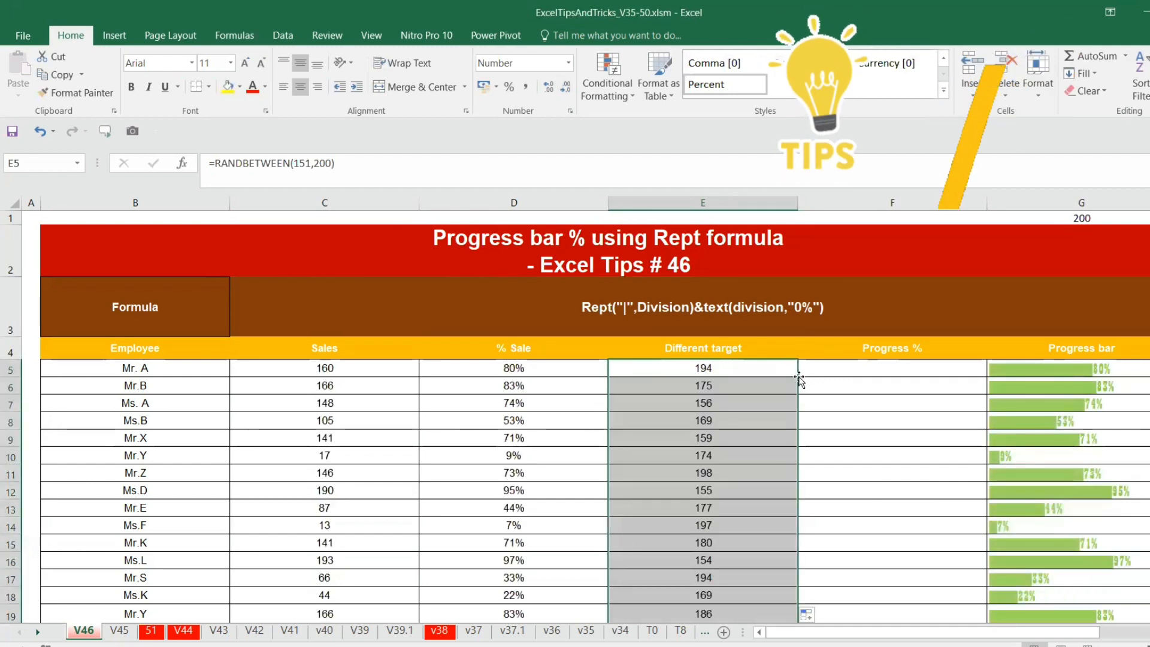
Enter =C5/E5 in F5 to divide sales by target and fill it down the Progress % column.
click(836, 368)
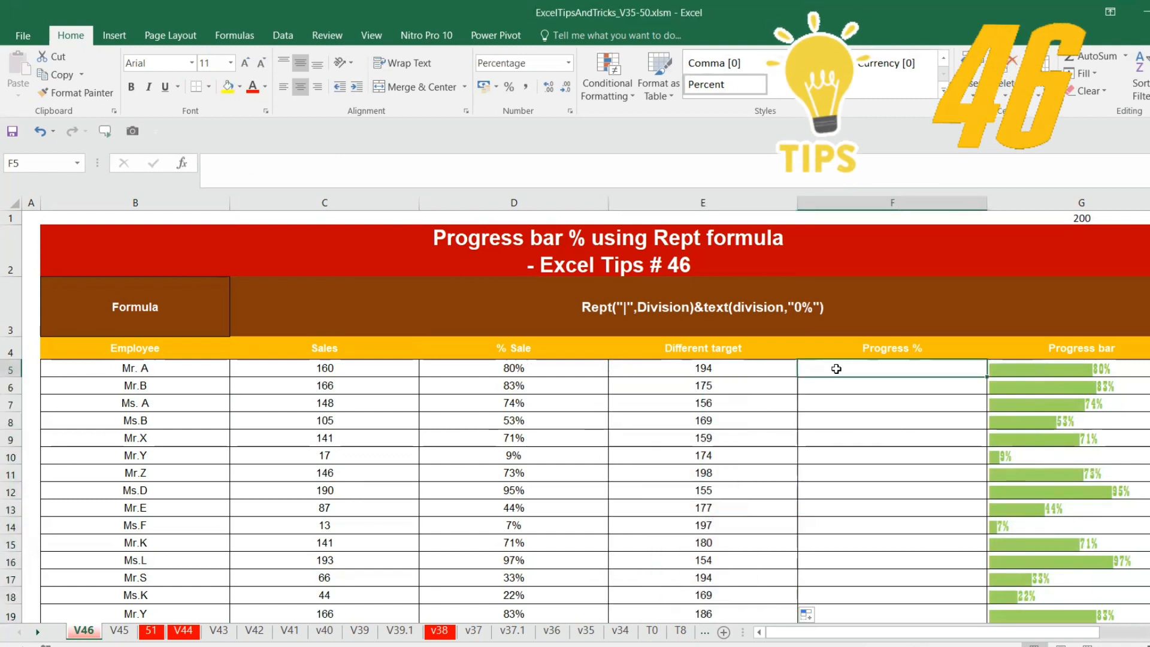
text(=)
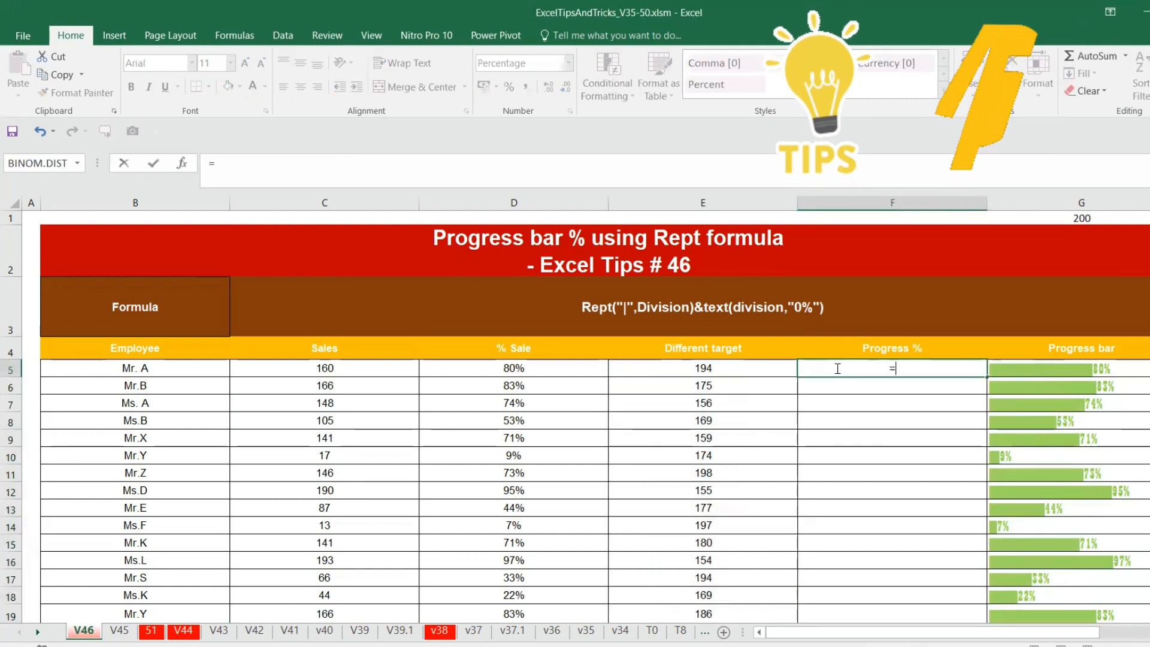
click(369, 367)
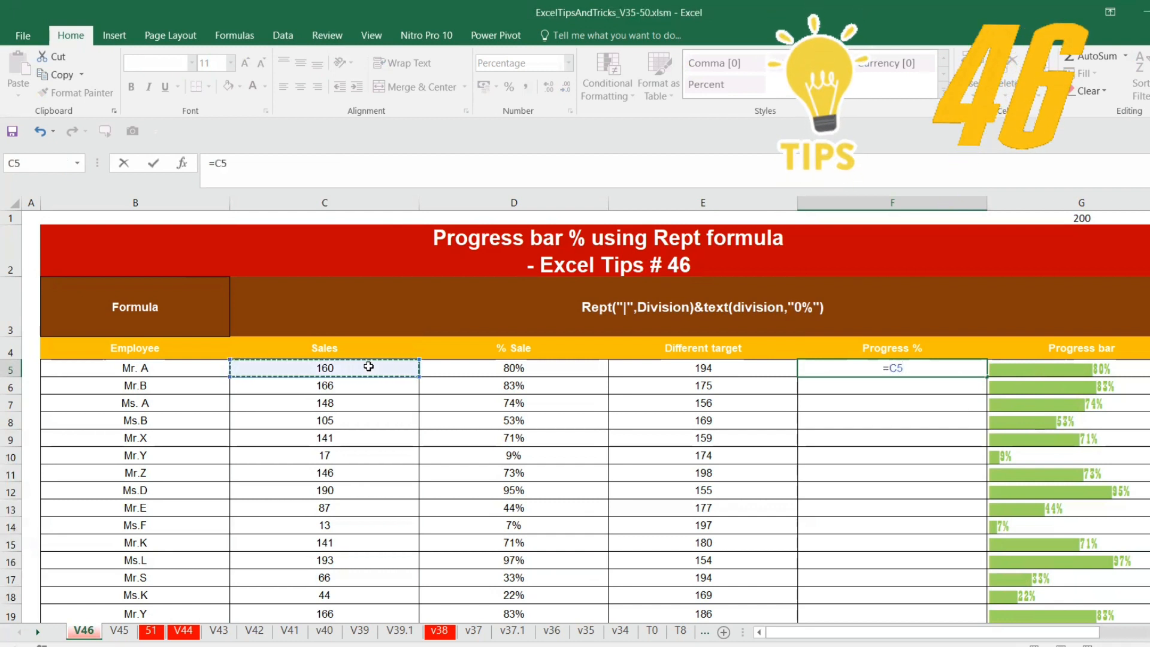
text(/)
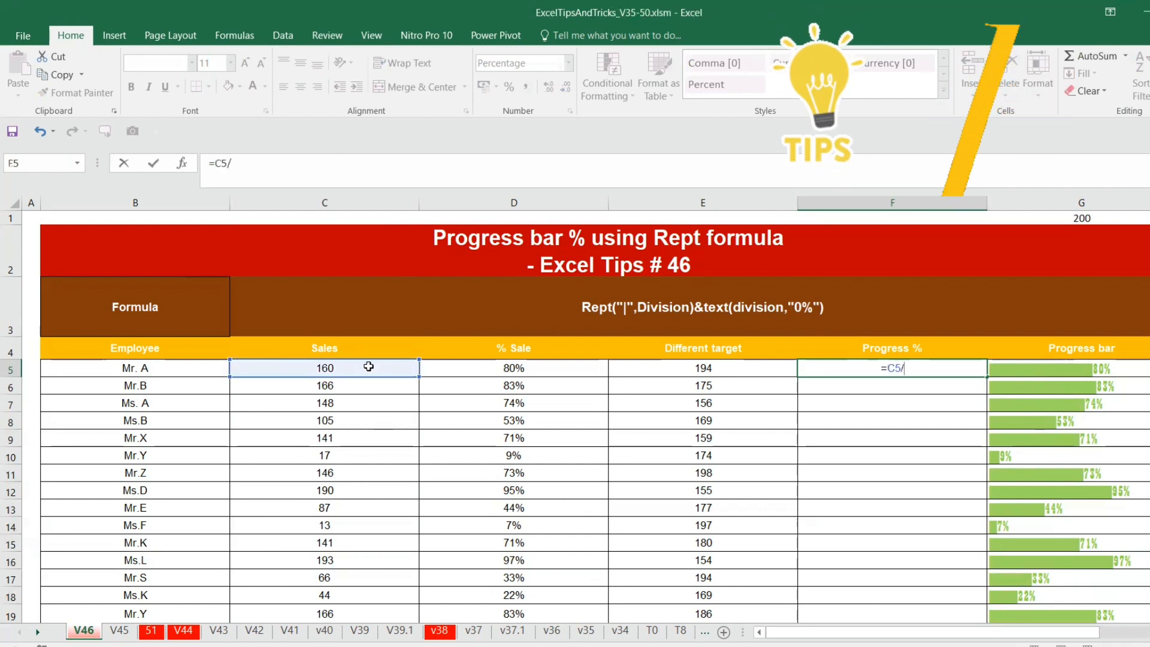
click(686, 369)
key(F4)
key(Return)
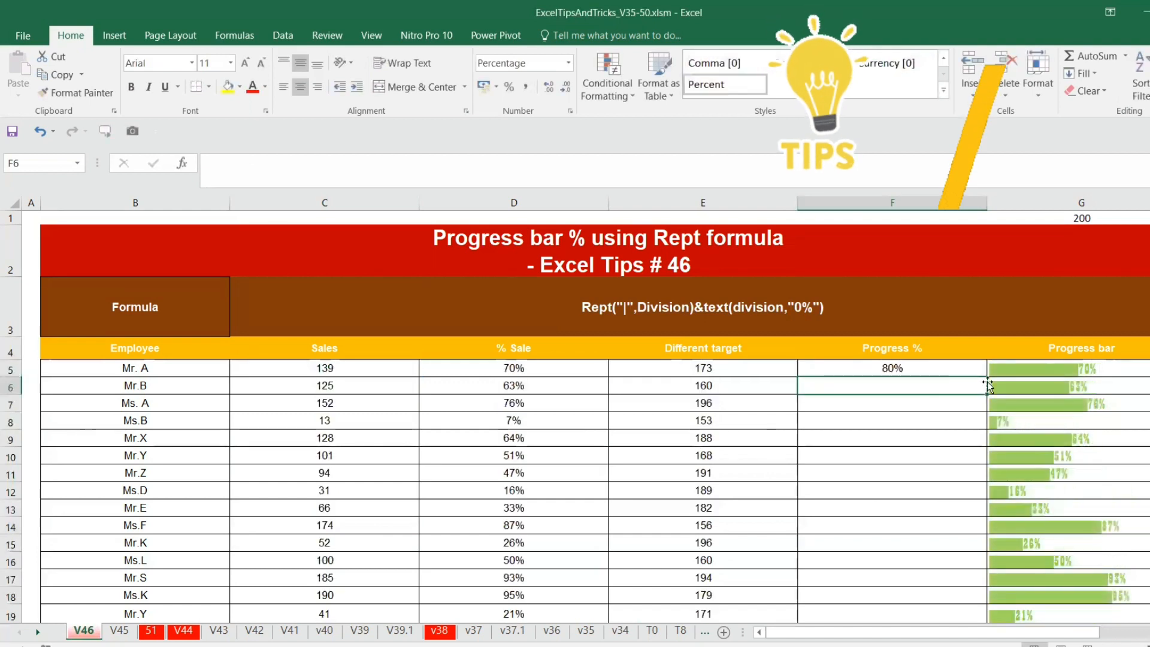
click(956, 364)
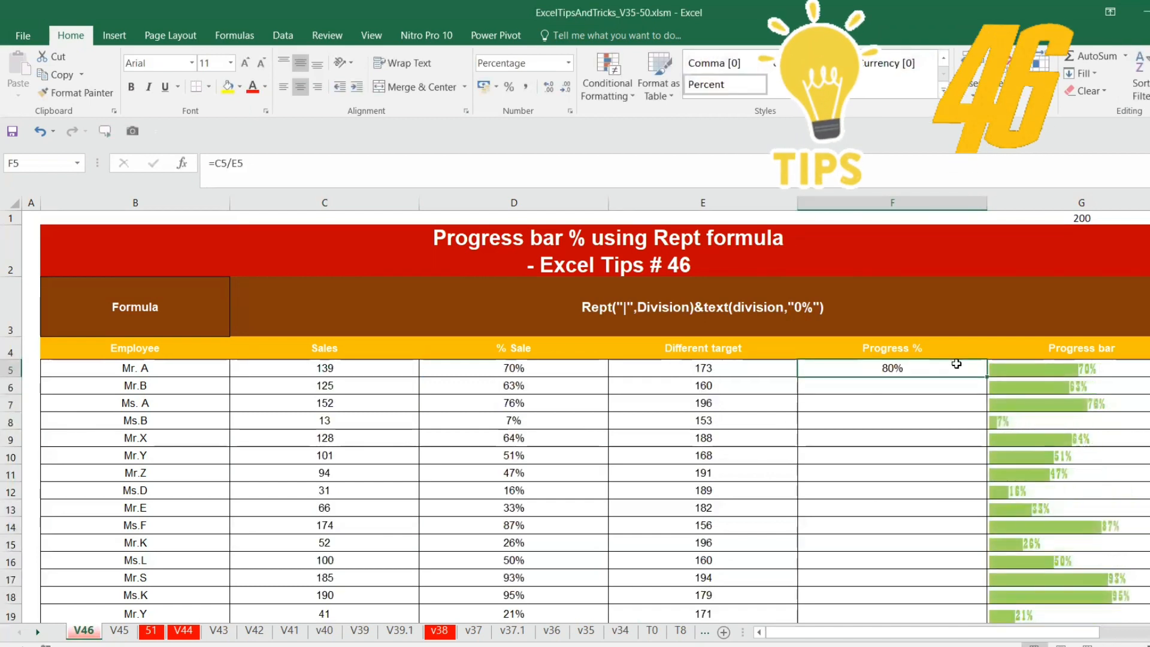
double_click(987, 375)
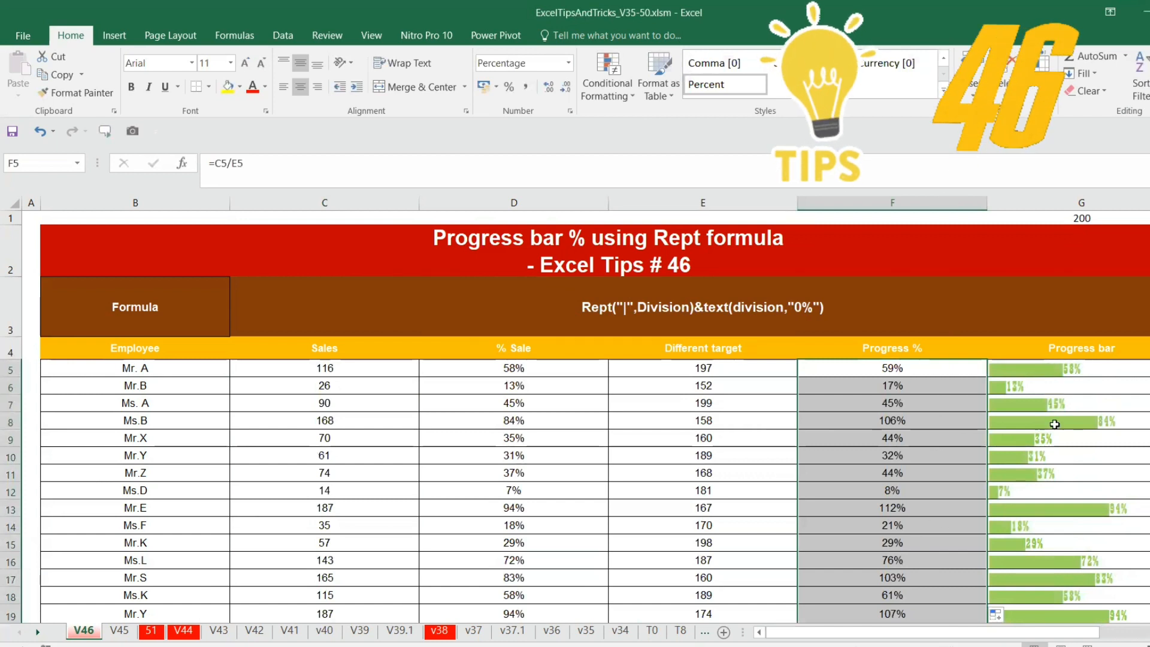
Trim the Progress bar formula in G5 back to =REPT("|", by removing the old division and the TEXT part.
click(1105, 374)
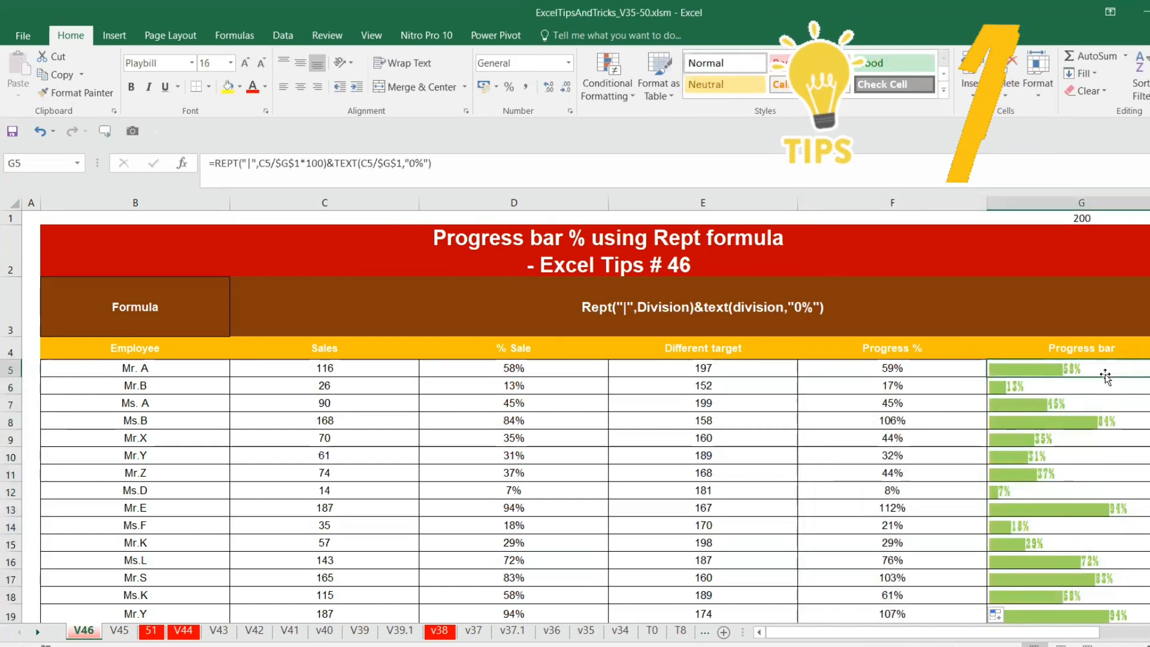
click(485, 166)
key(BackSpace)
key(BackSpace)
key(BackSpace)
key(BackSpace)
key(BackSpace)
key(BackSpace)
key(BackSpace)
key(BackSpace)
key(BackSpace)
key(BackSpace)
key(BackSpace)
key(BackSpace)
key(BackSpace)
key(BackSpace)
key(BackSpace)
key(BackSpace)
key(BackSpace)
key(BackSpace)
key(BackSpace)
key(BackSpace)
key(BackSpace)
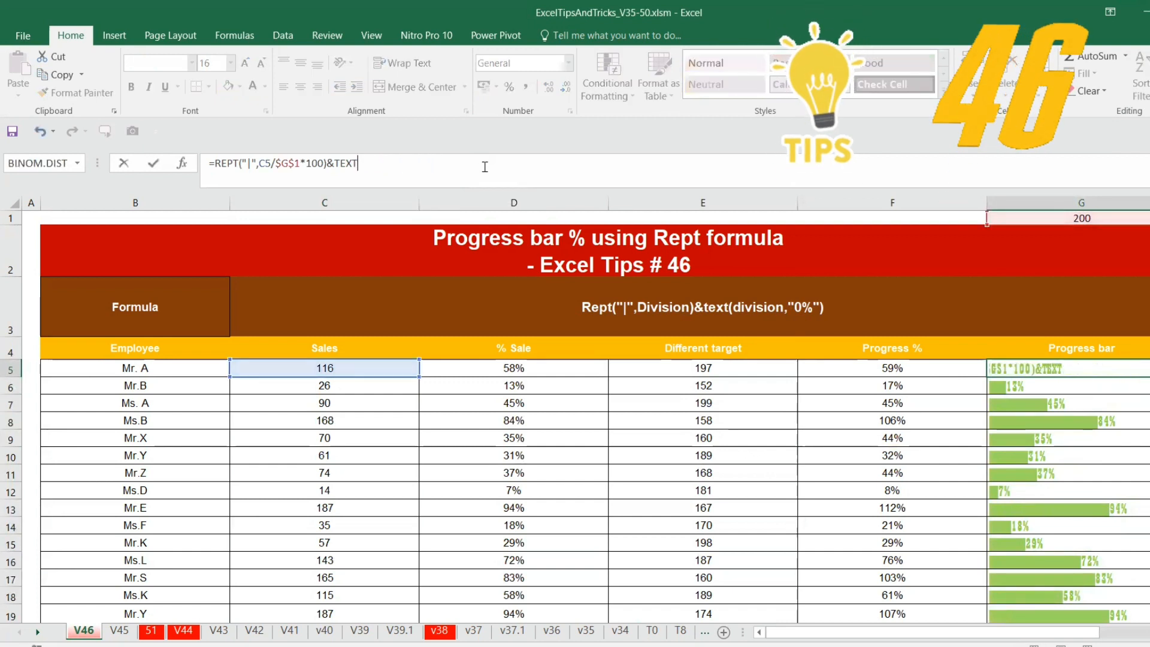
key(BackSpace)
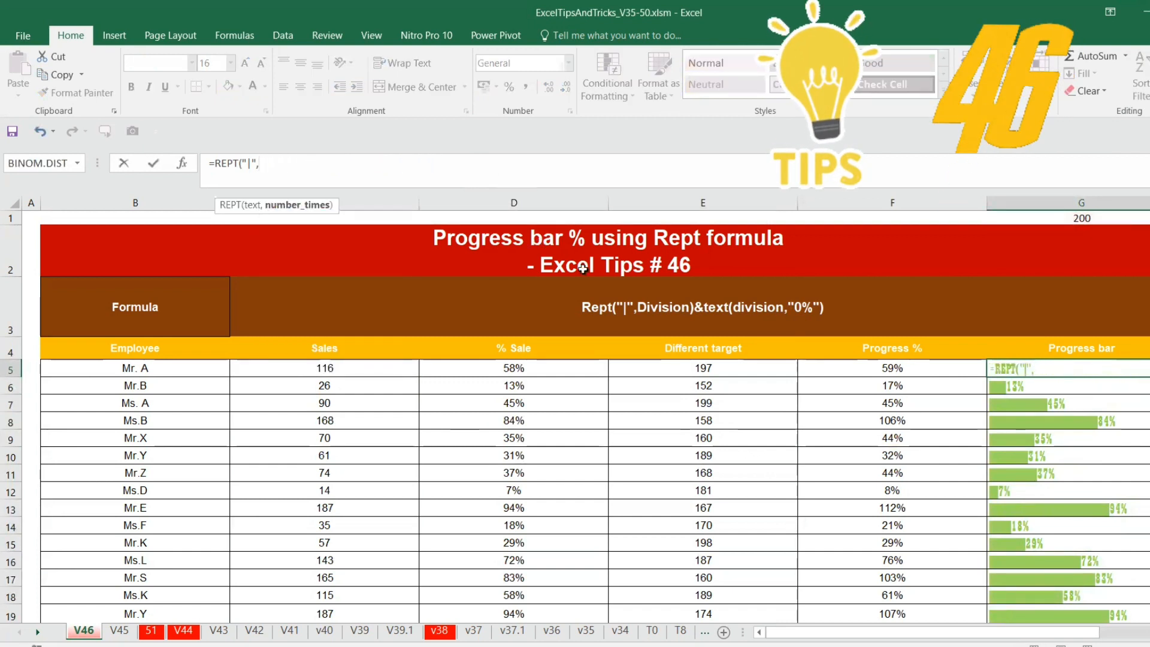
Complete the REPT part of G5's formula with C5/E5*100 as the number of repetitions.
click(384, 370)
text(/)
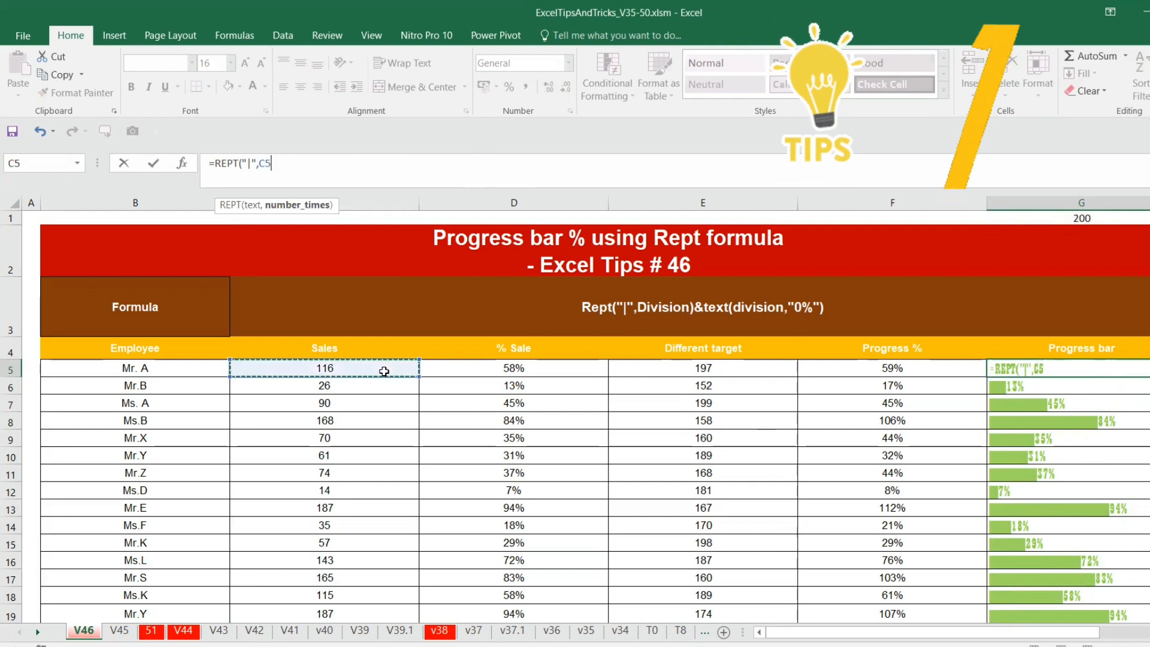
click(685, 375)
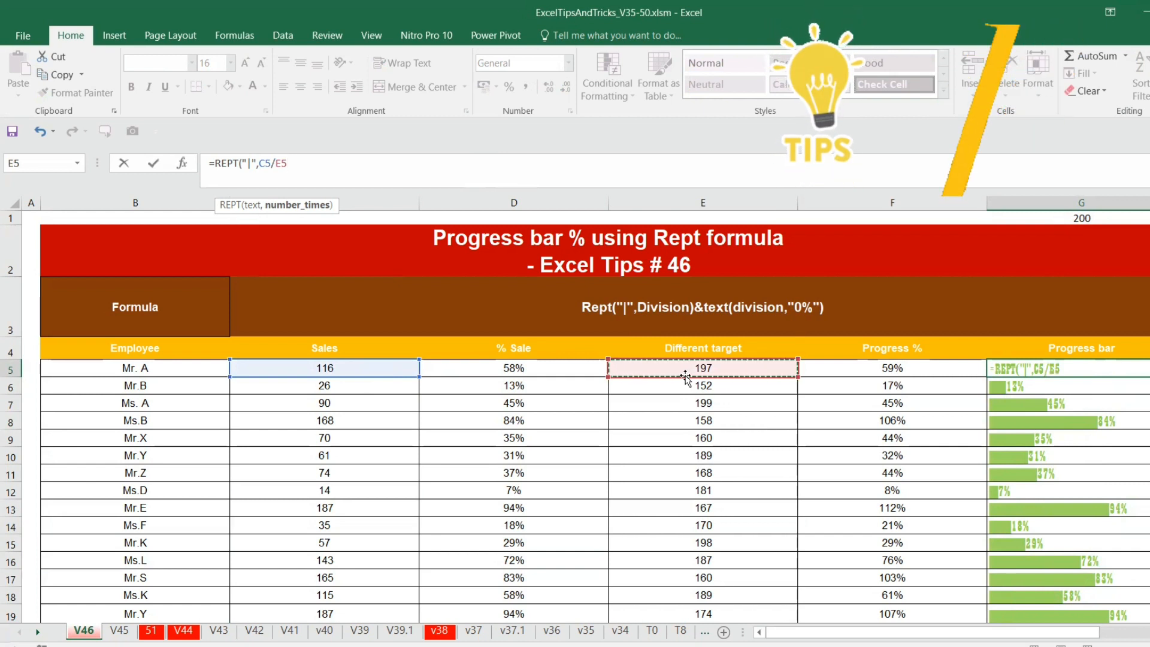
text(*10)
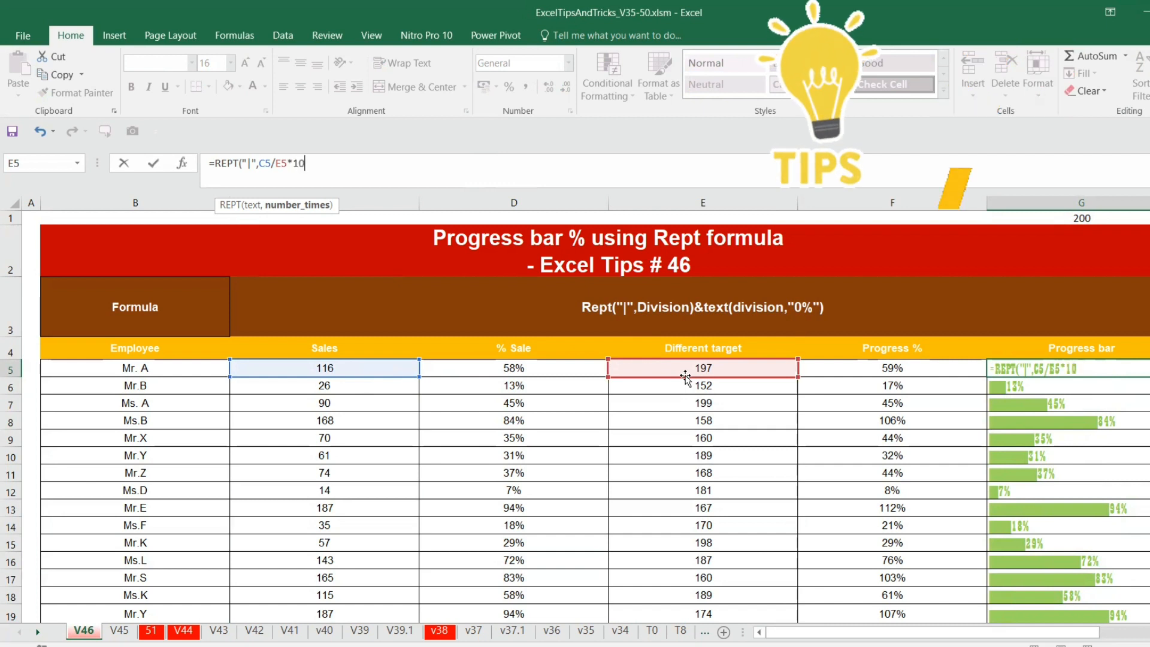
text(0))
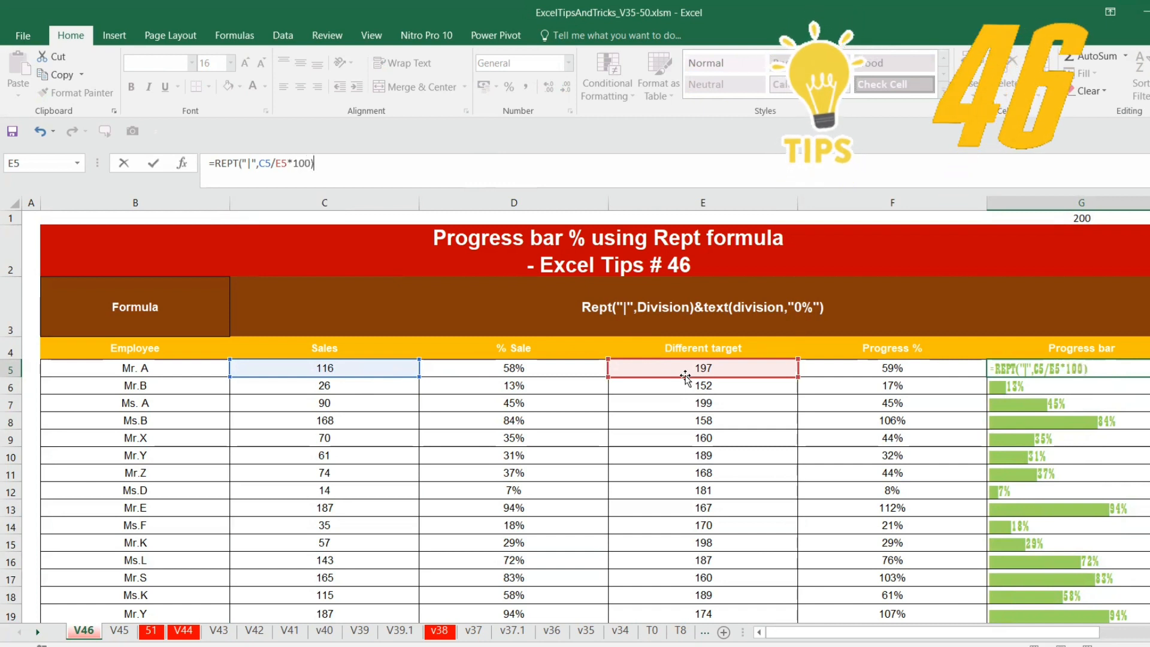
Append &TEXT(C5/E5,"0%") to G5's formula and fill it down the Progress bar column.
text(&)
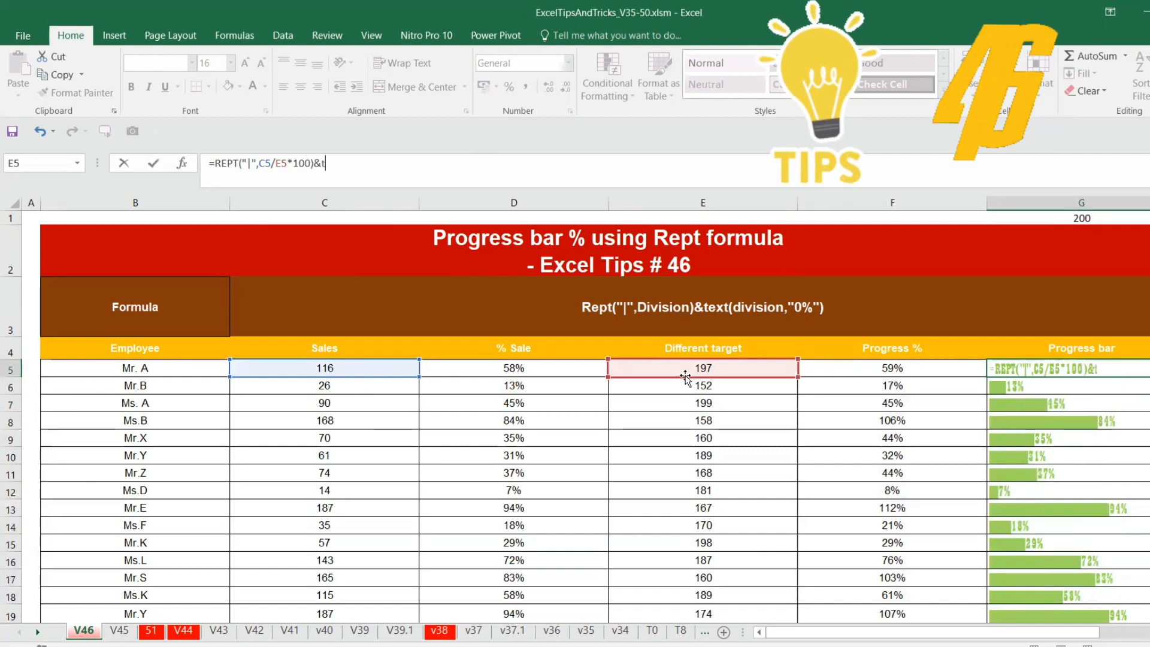
text(TEXT()
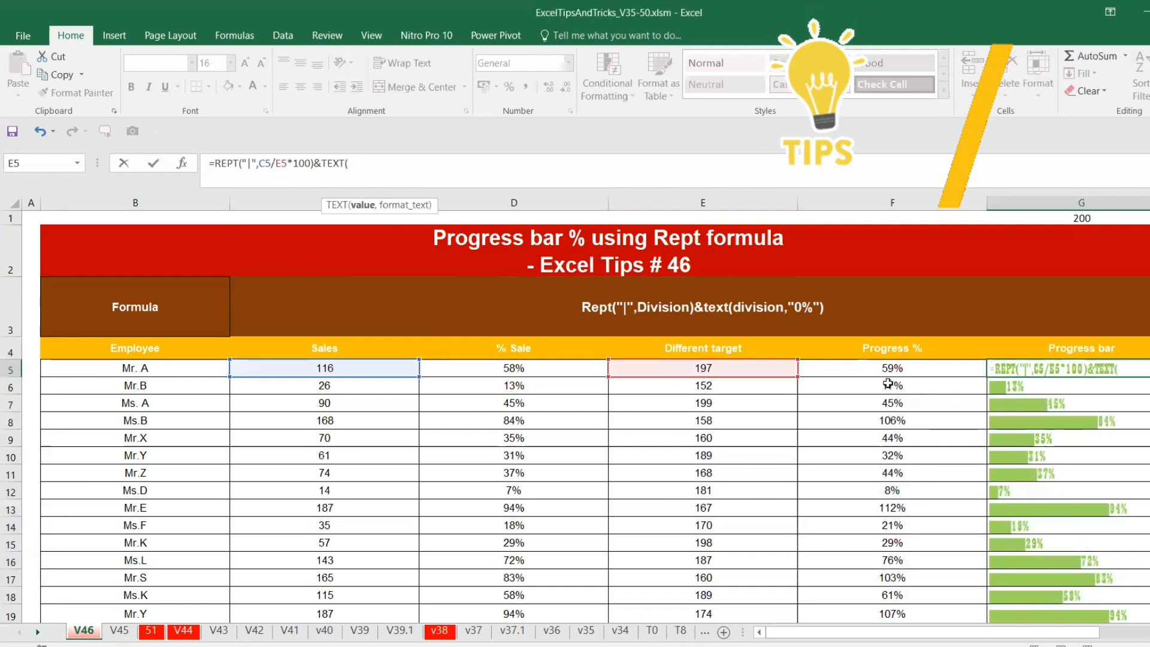
click(395, 370)
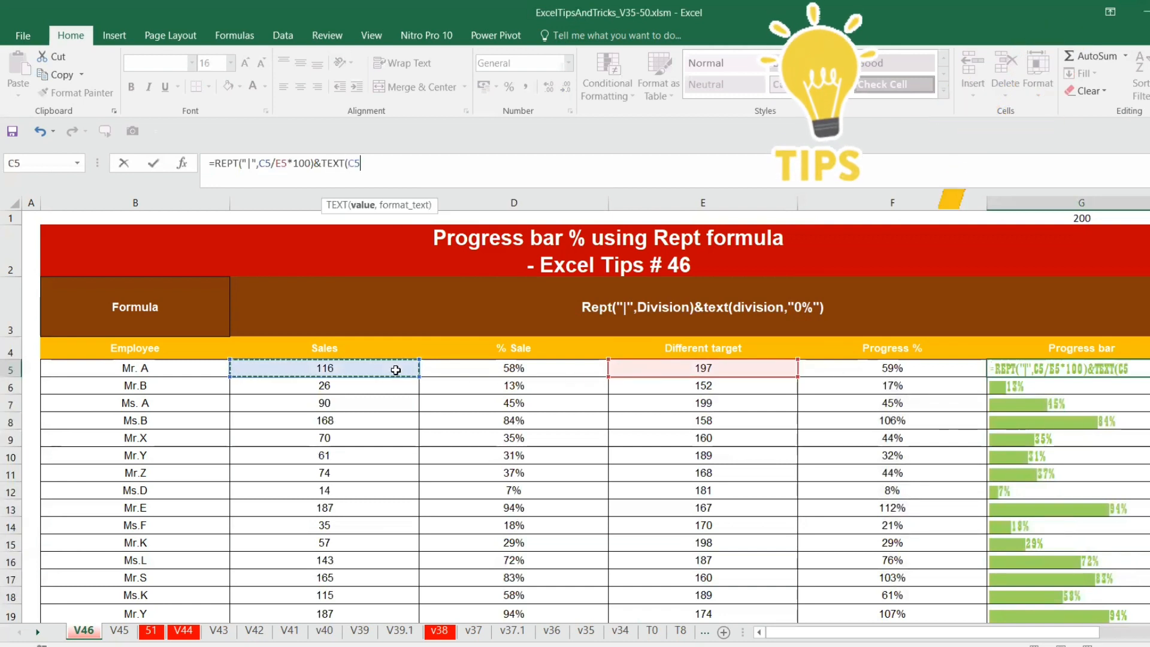
text(/)
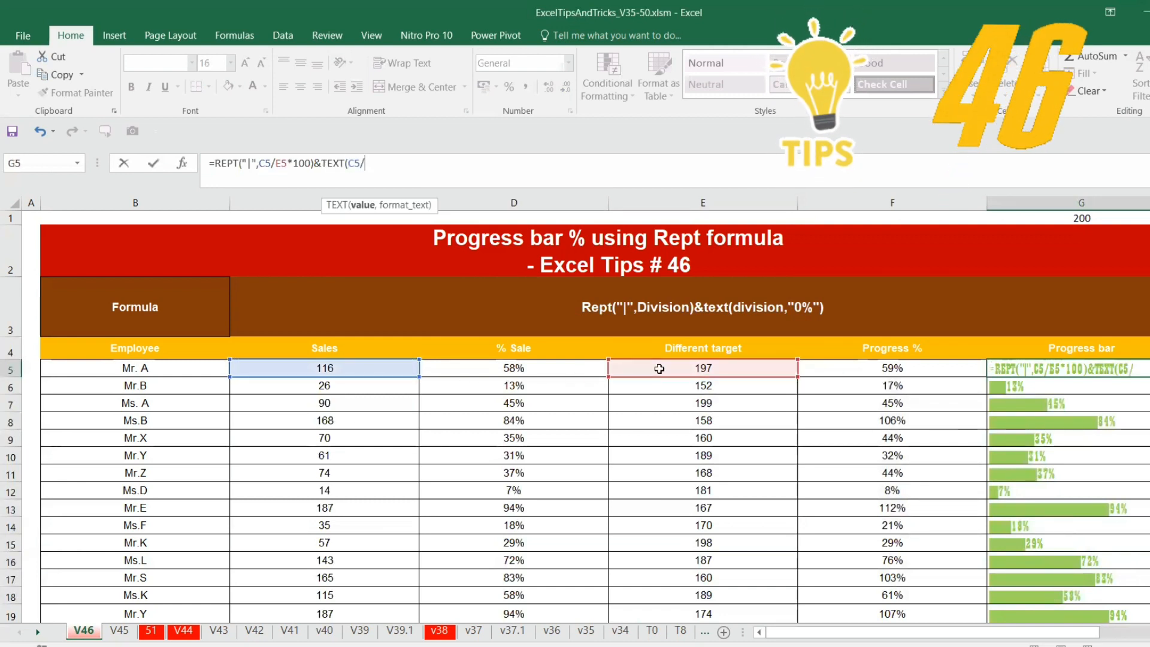
click(659, 368)
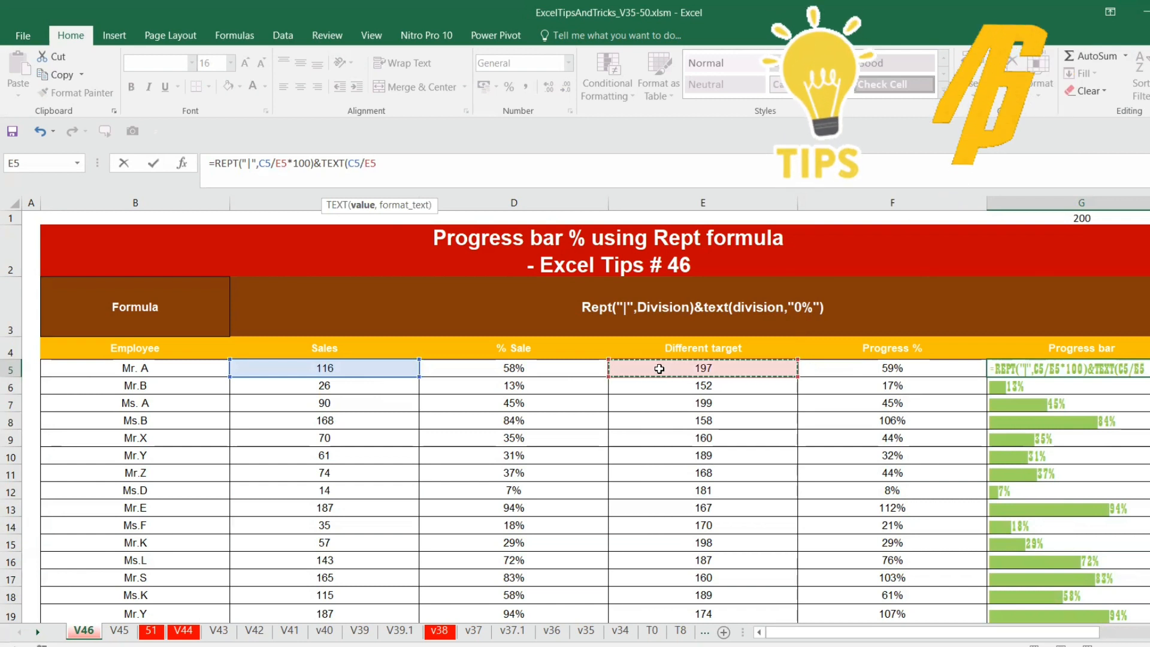
text(,"0)
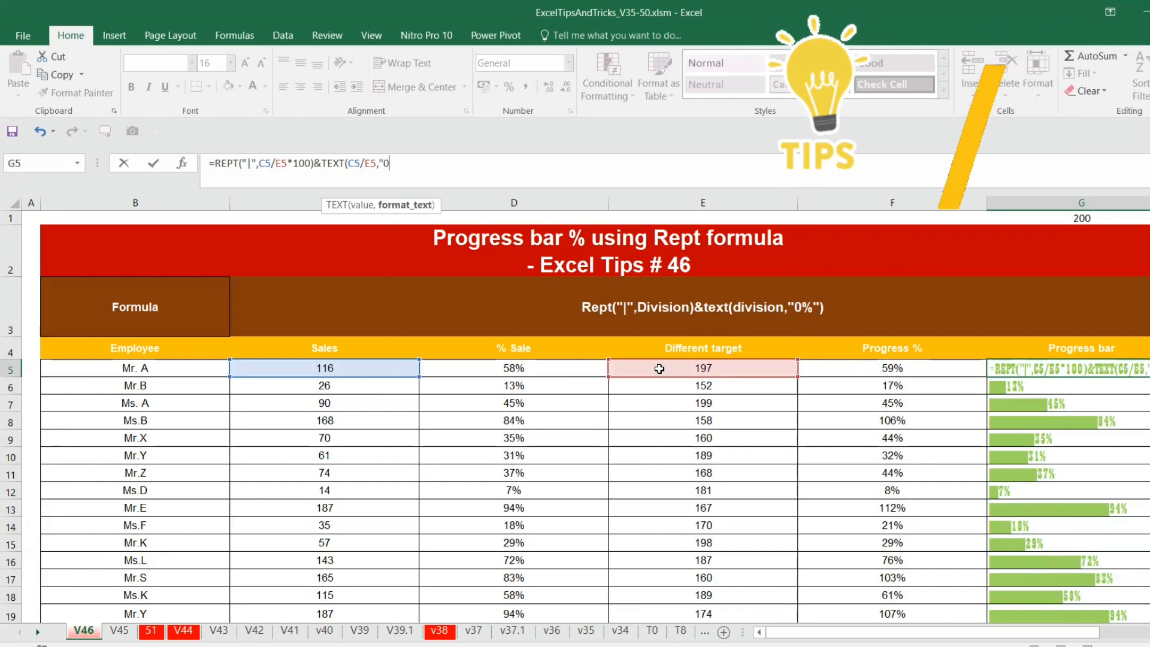
text(%")
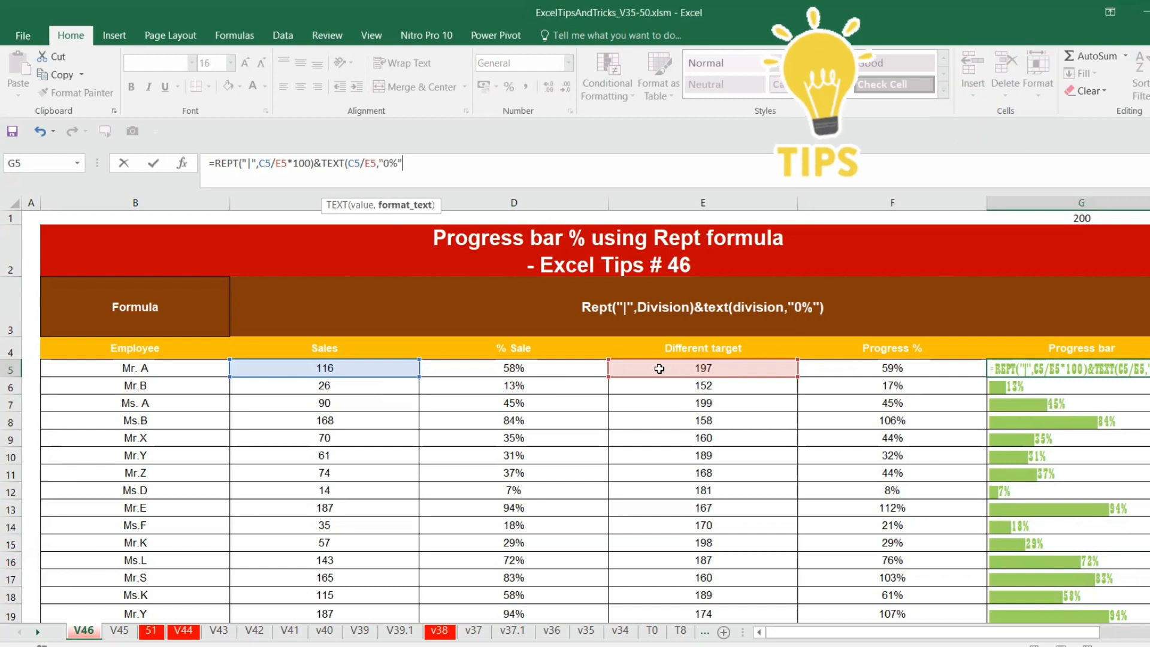
text())
key(Return)
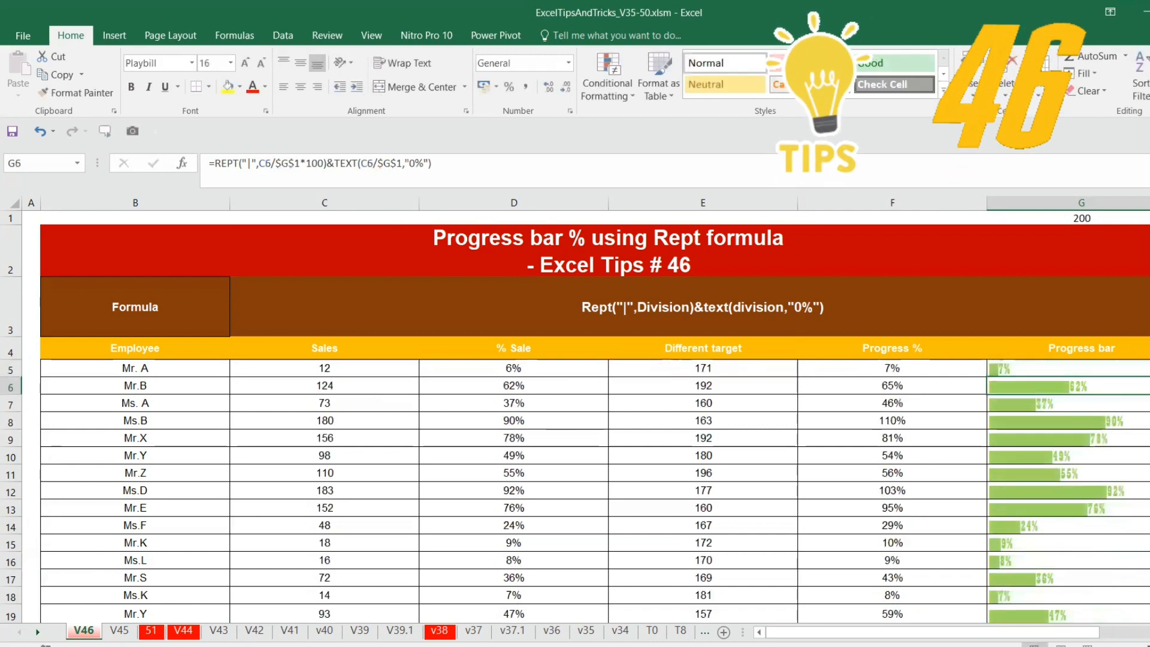
click(1114, 372)
double_click(1149, 377)
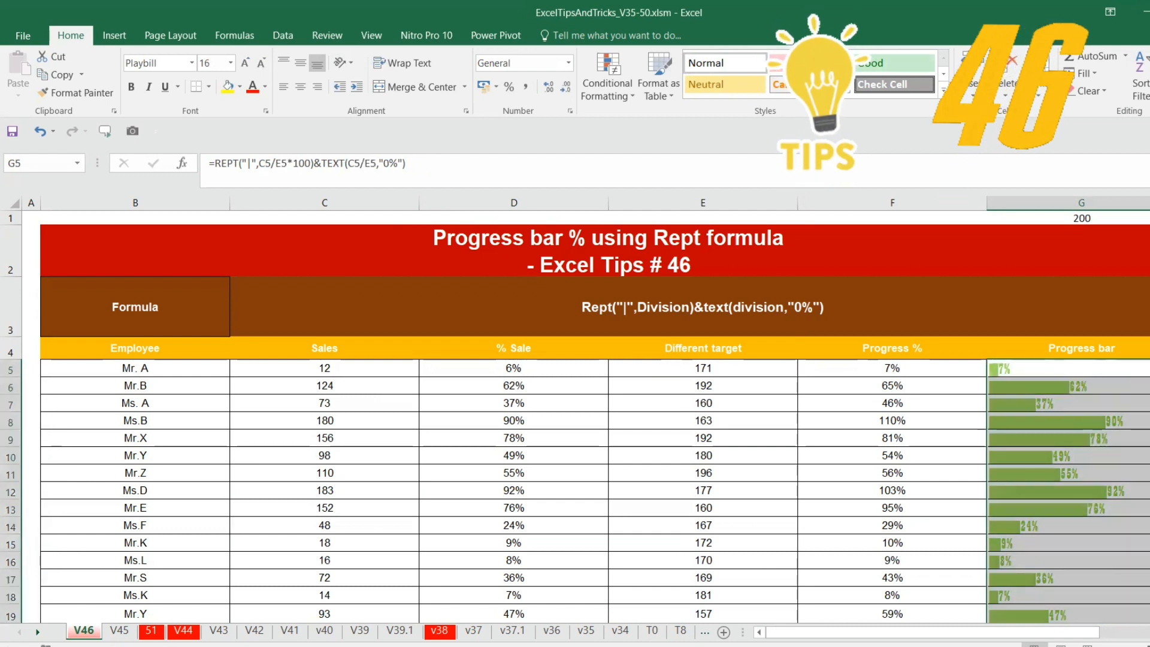